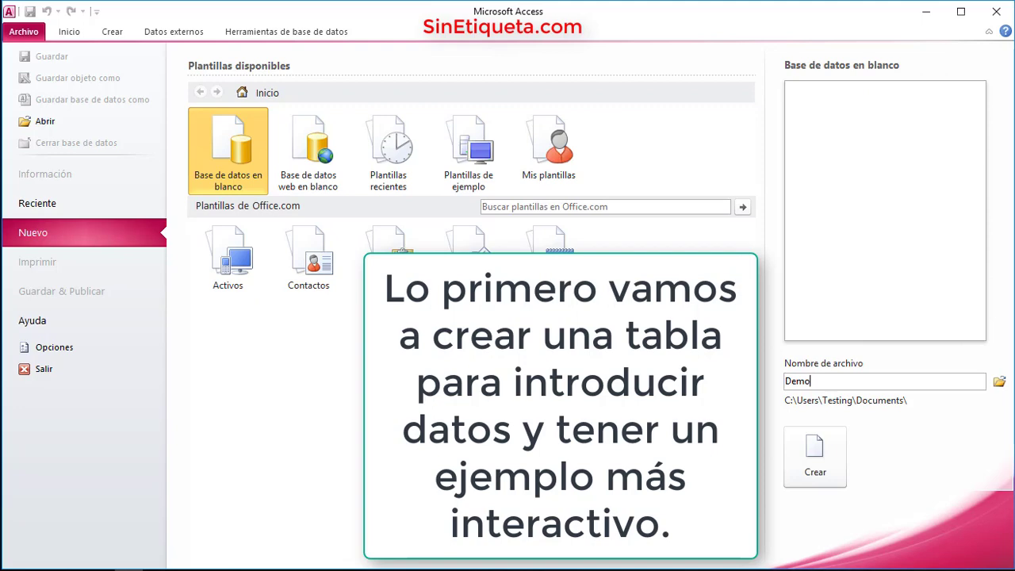
Step: Create the blank database Demo, then switch its initial table to Design view and save it as Datos
key("Return")
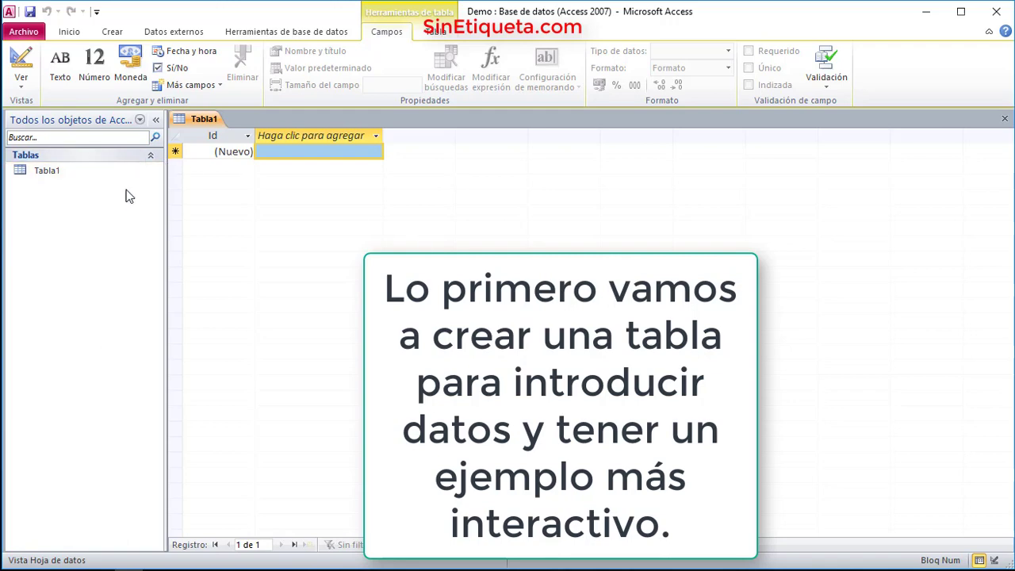
right_click(46, 173)
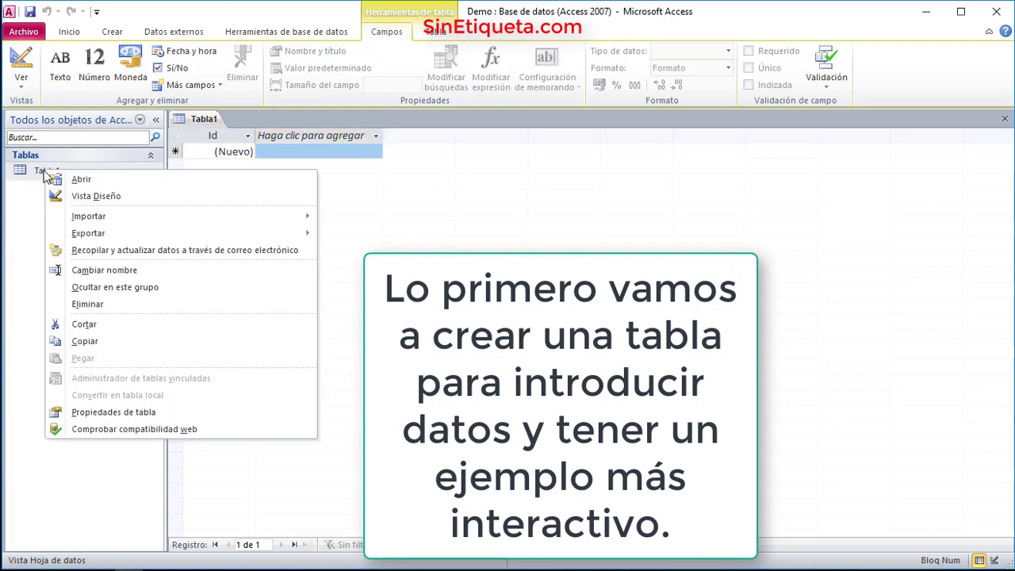
left_click(101, 197)
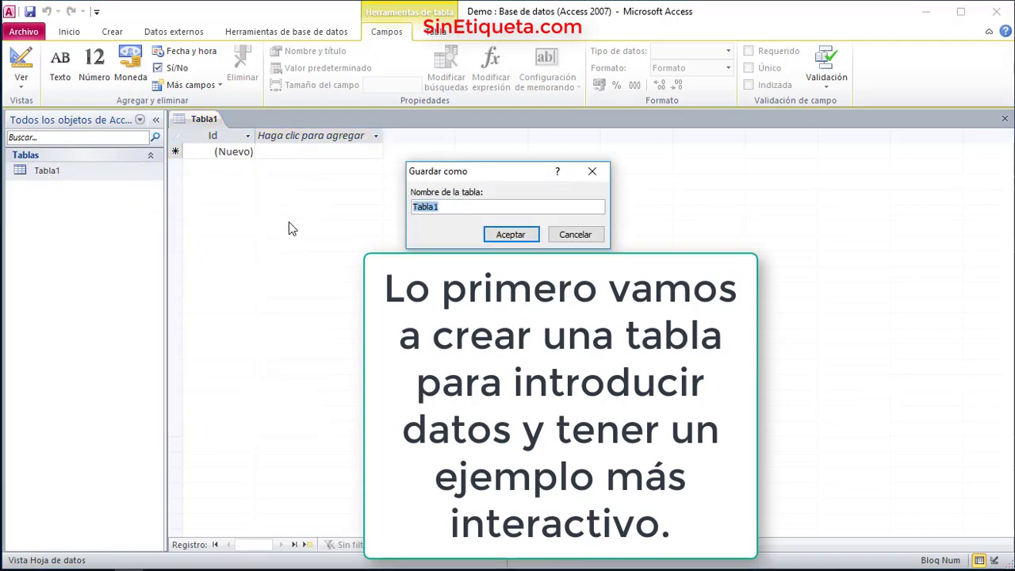
type("Datos")
key("Return")
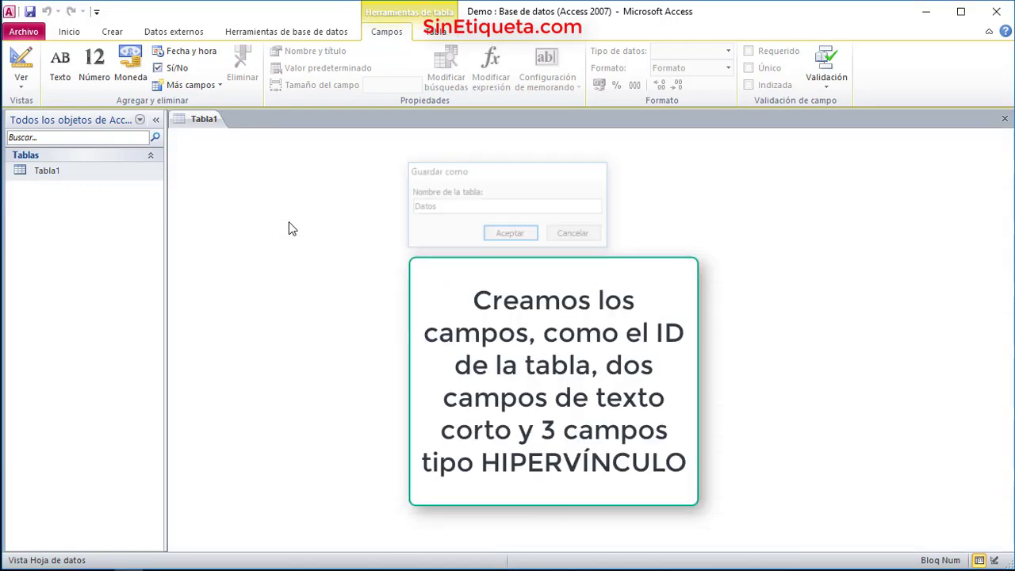
Step: Name the autonumber field Id_Datos and add the fields Animal and Raza with data type Texto
left_click(275, 154)
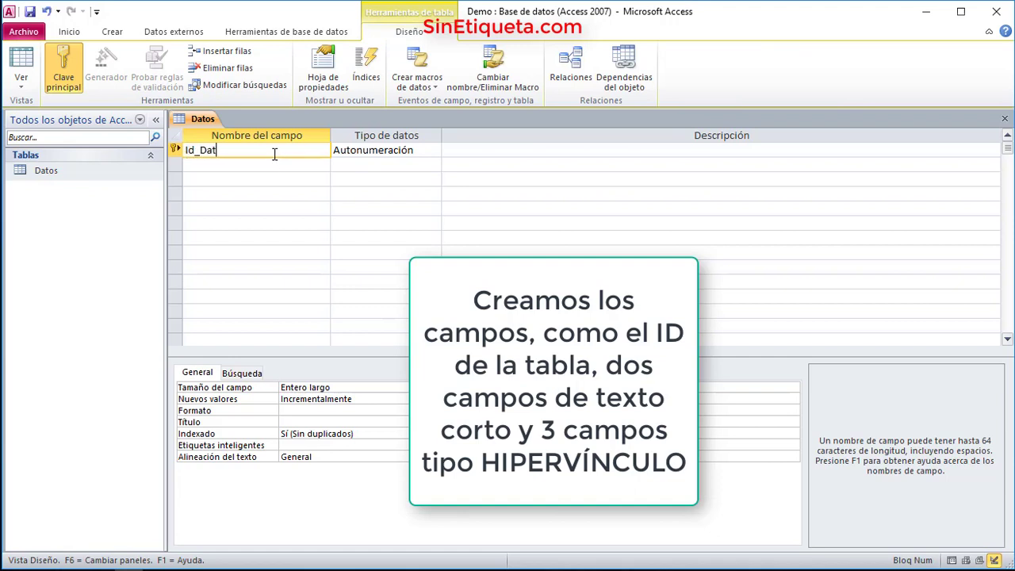
left_click(256, 165)
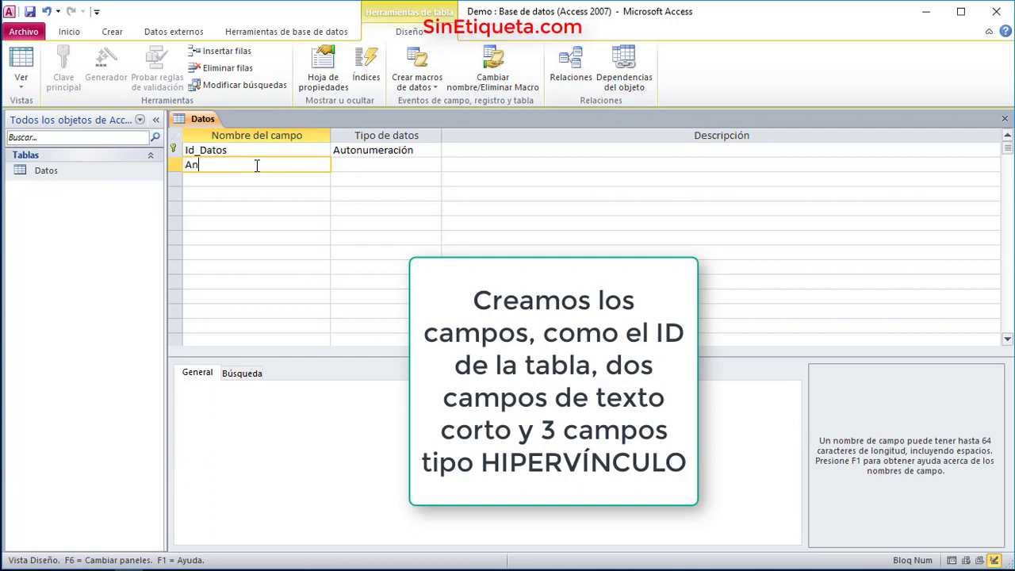
type("Animal")
key("Tab")
left_click(293, 179)
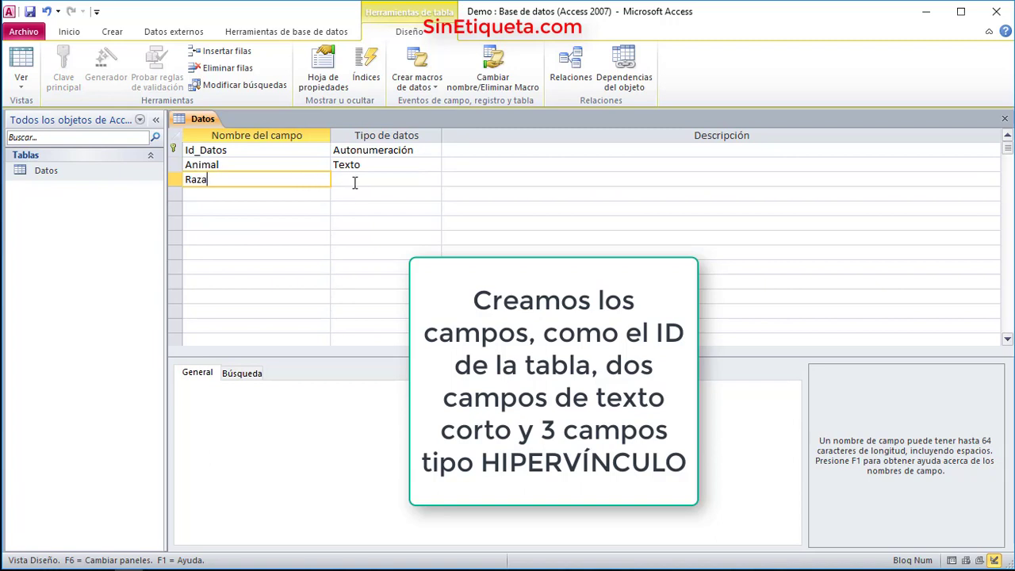
type("Raza")
key("Tab")
Step: Add three fields named Foto_1, Foto_2 and Foto_3 with data type Hipervínculo
left_click(282, 197)
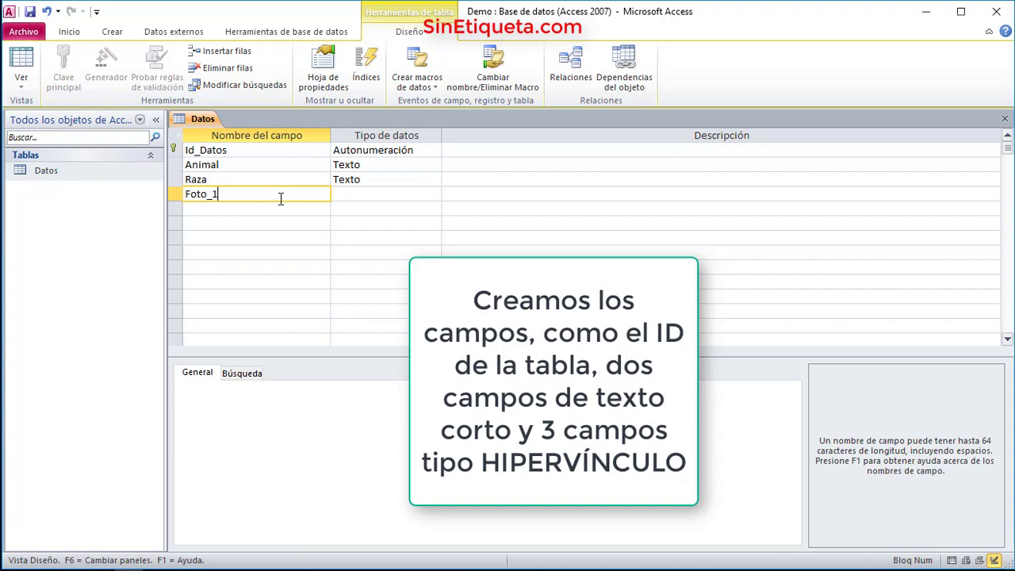
key("Tab")
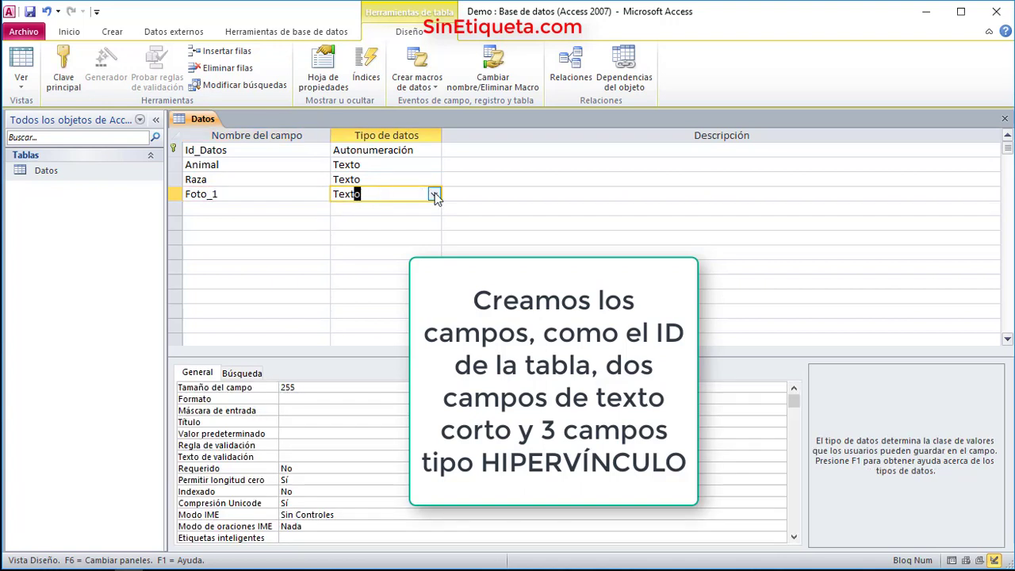
left_click(434, 195)
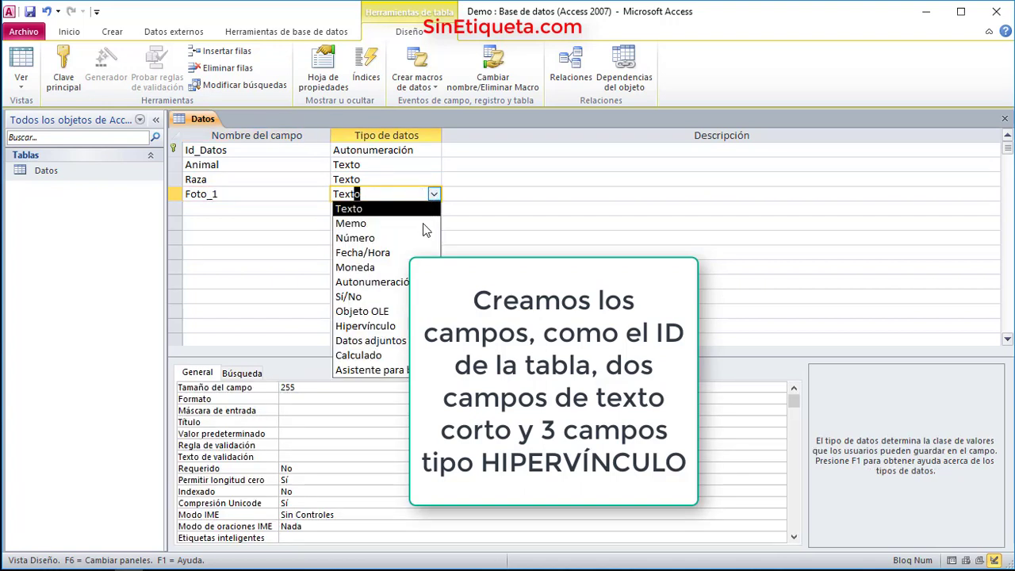
left_click(369, 328)
left_click(286, 208)
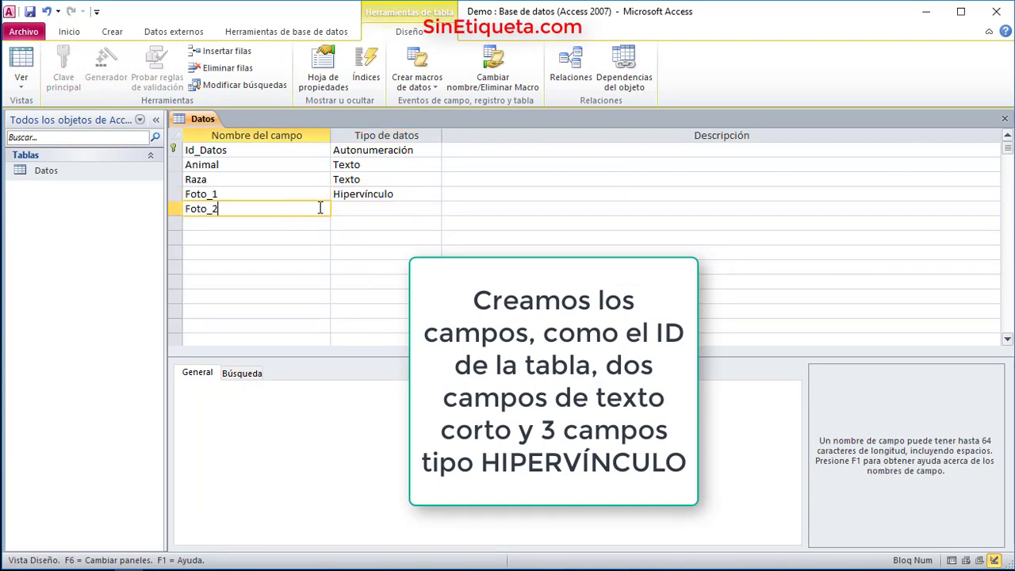
left_click(368, 208)
left_click(433, 208)
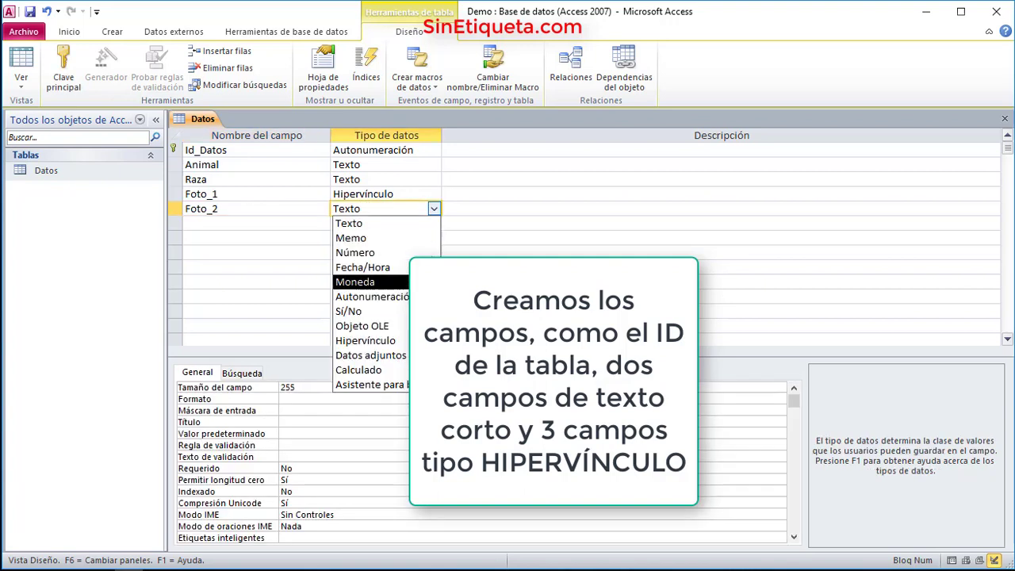
left_click(366, 340)
left_click(289, 224)
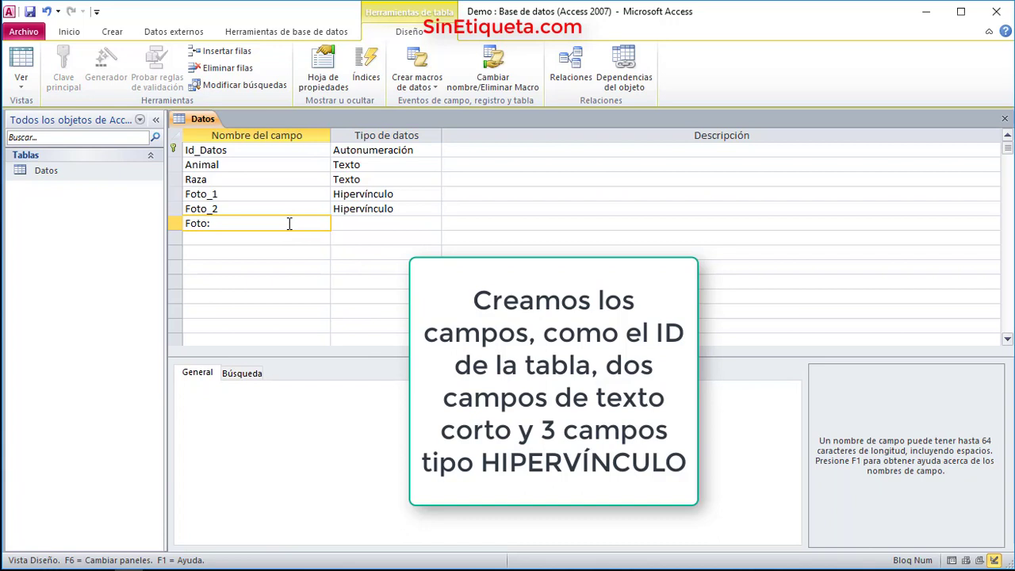
left_click(385, 224)
left_click(433, 224)
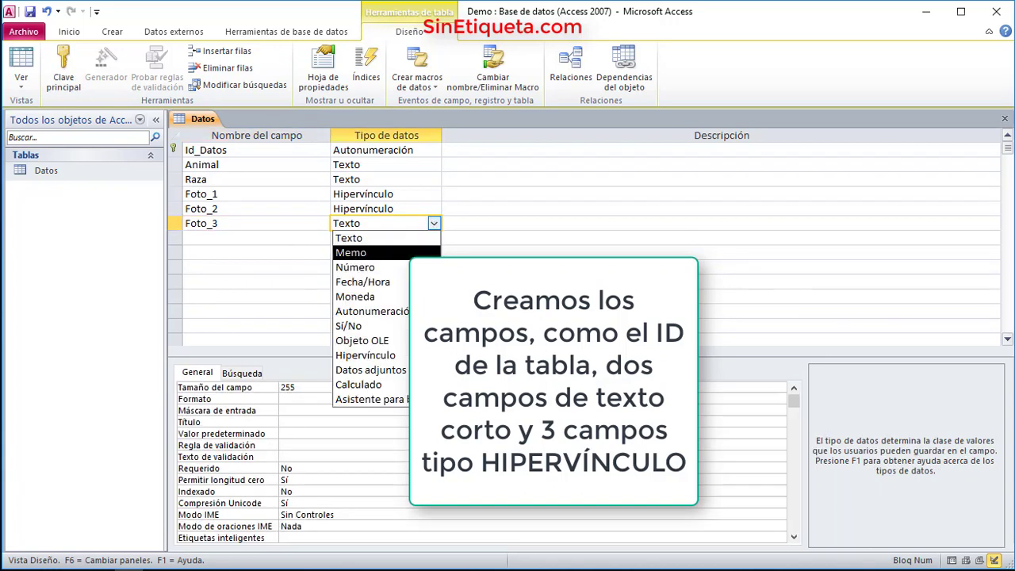
left_click(390, 356)
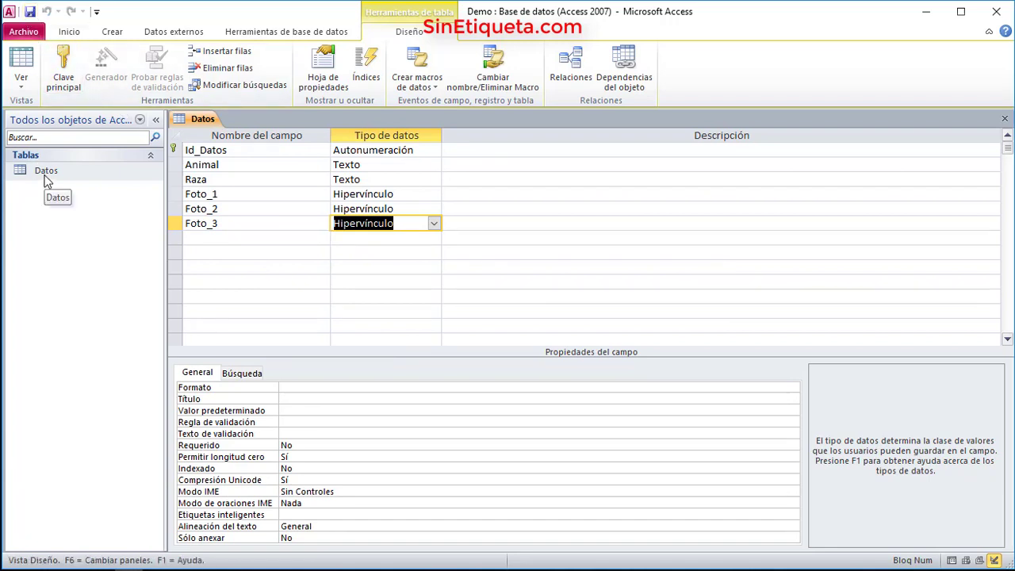
Step: Create a form titled Datos with the form wizard, using all fields of the Datos table in the En columnas layout
left_click(112, 33)
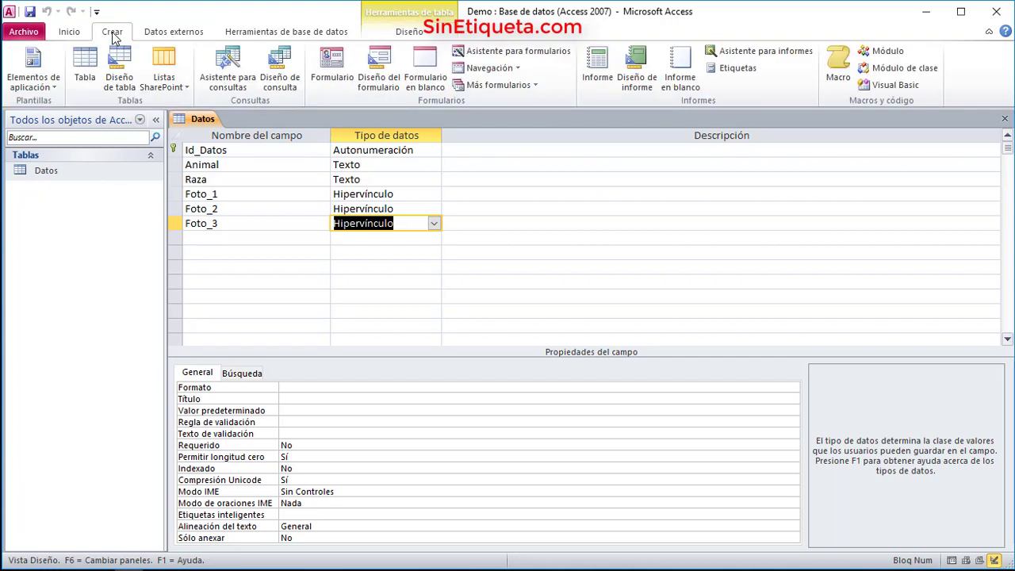
left_click(501, 56)
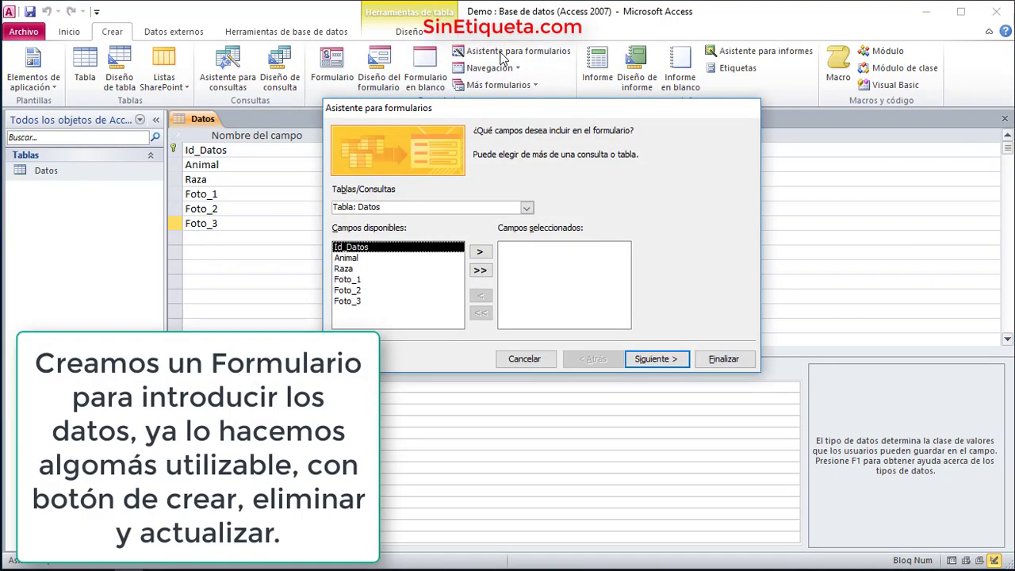
left_click(480, 269)
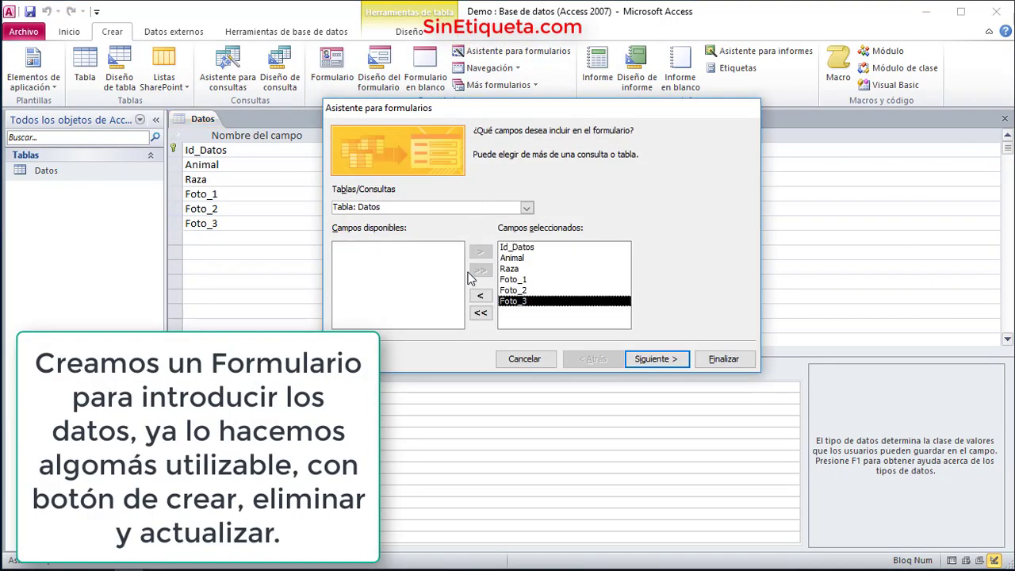
left_click(657, 361)
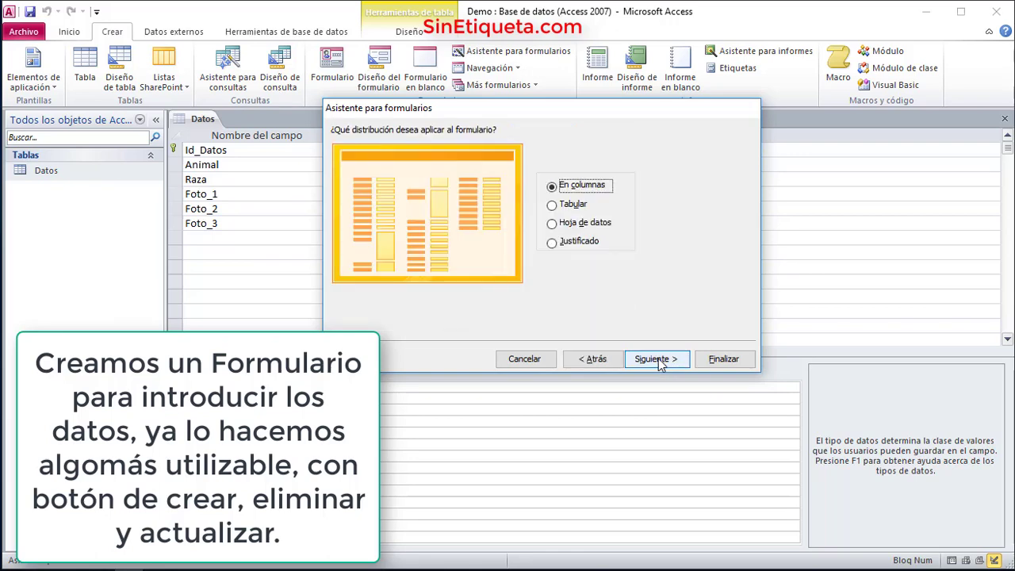
left_click(657, 360)
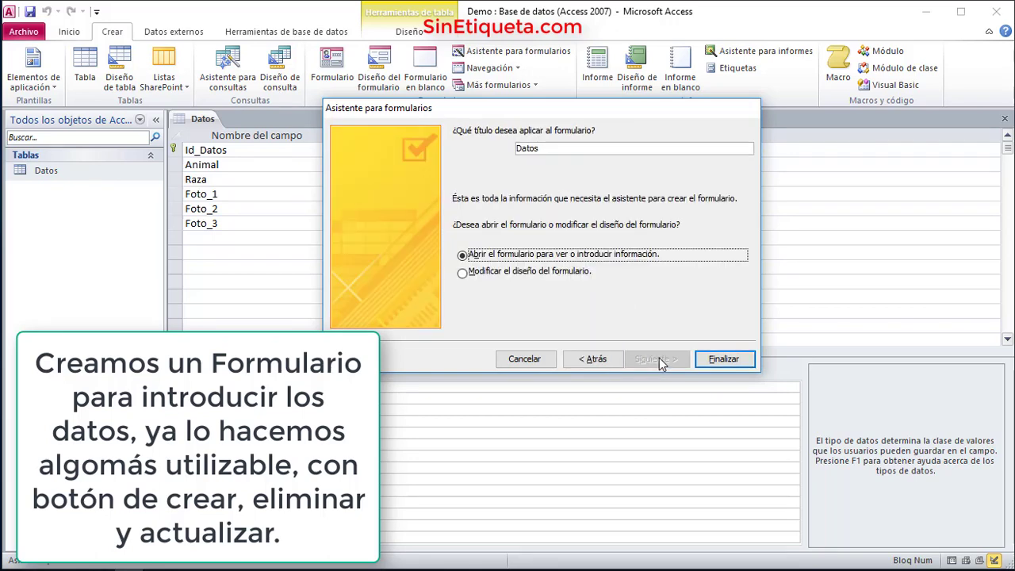
left_click(708, 359)
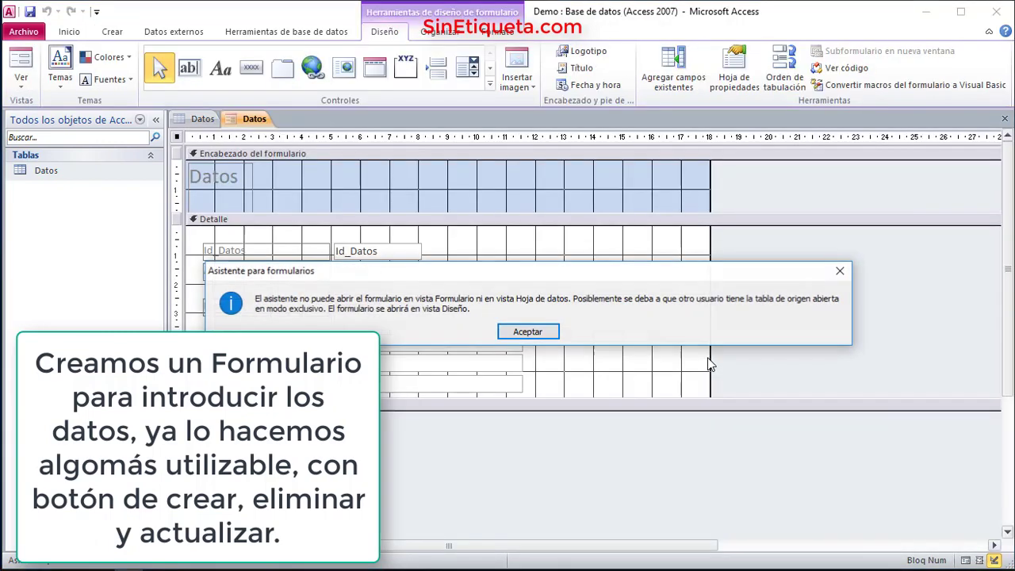
Step: Dismiss the form wizard's notice and close the Datos table's design, leaving the form design open
left_click(530, 332)
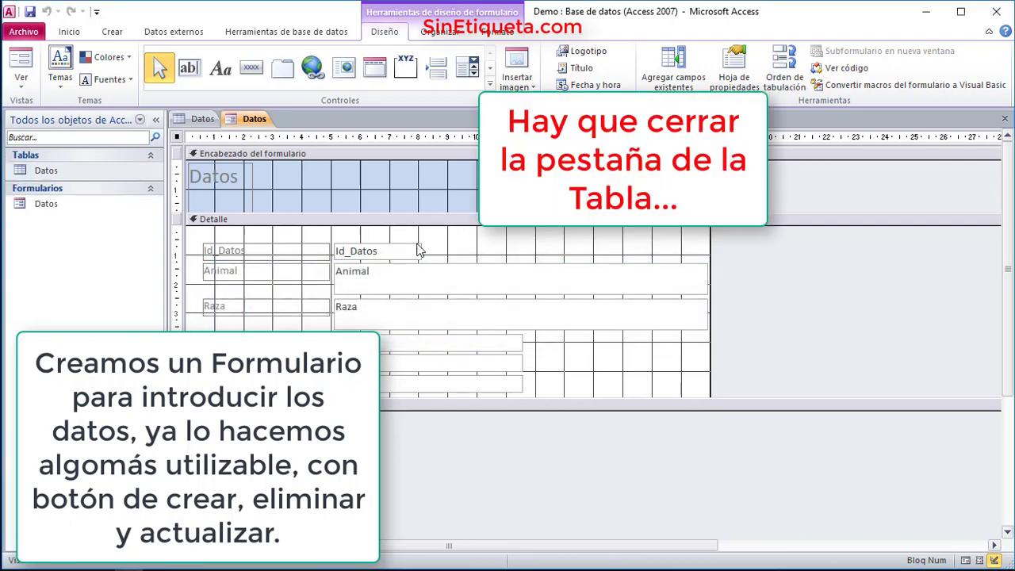
left_click(203, 119)
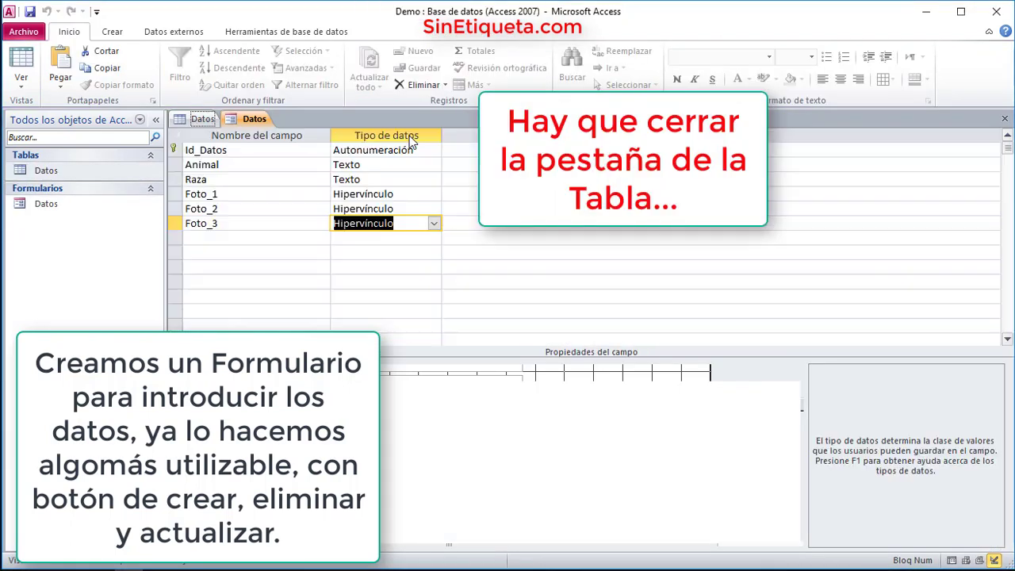
left_click(1005, 118)
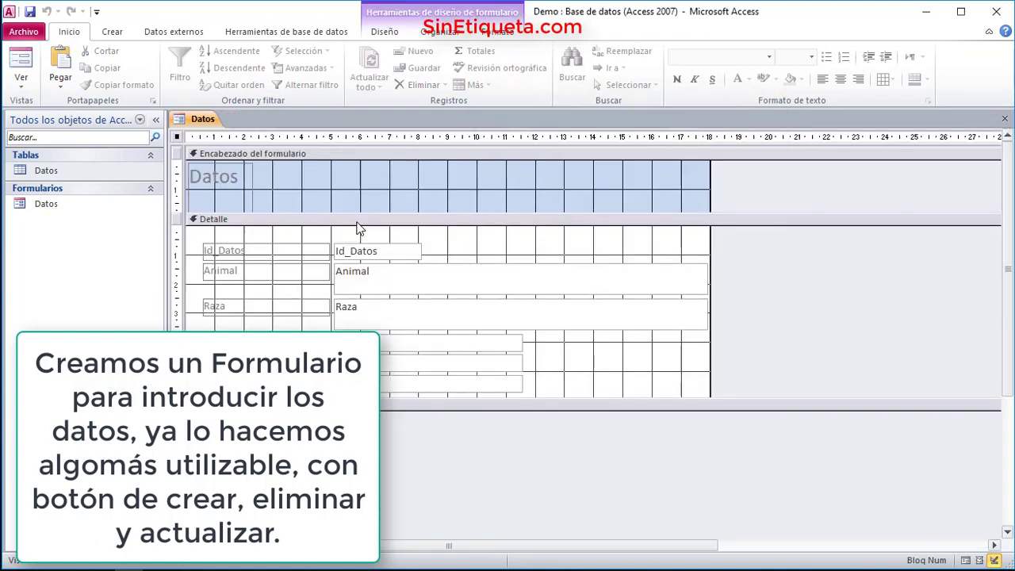
Step: Reduce the form header's height to fit the Datos title and hide the design grid
left_click(254, 189)
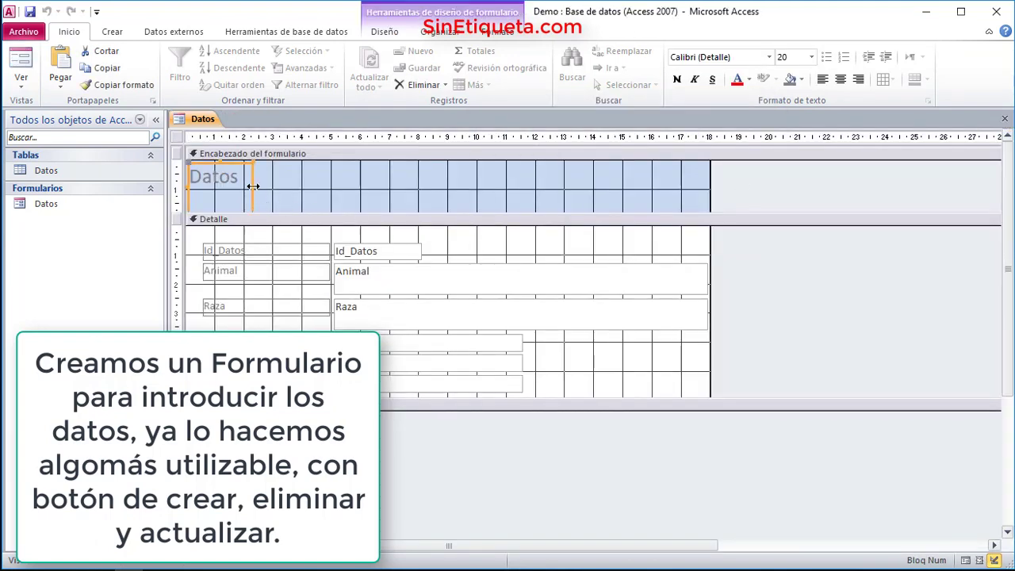
left_click_drag(264, 215, 270, 190)
right_click(300, 179)
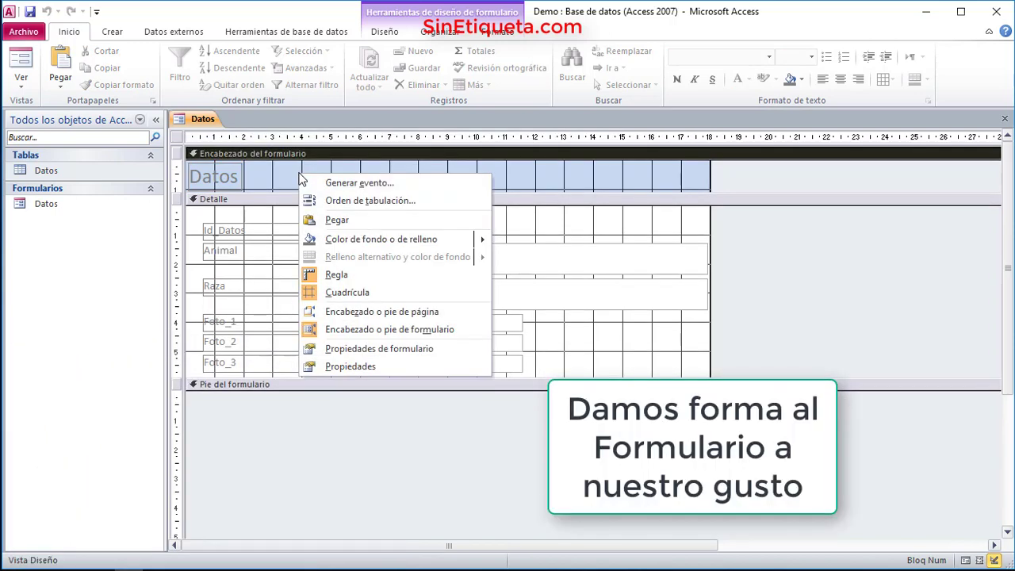
left_click(338, 292)
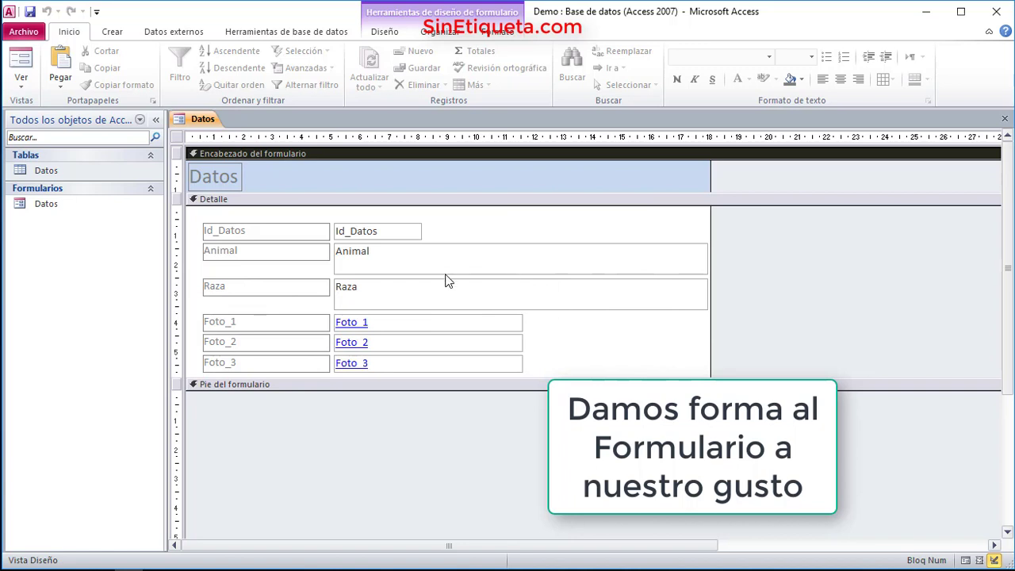
Step: Shrink the Animal and Raza text boxes to one line high and about 4 cm wide
left_click(478, 271)
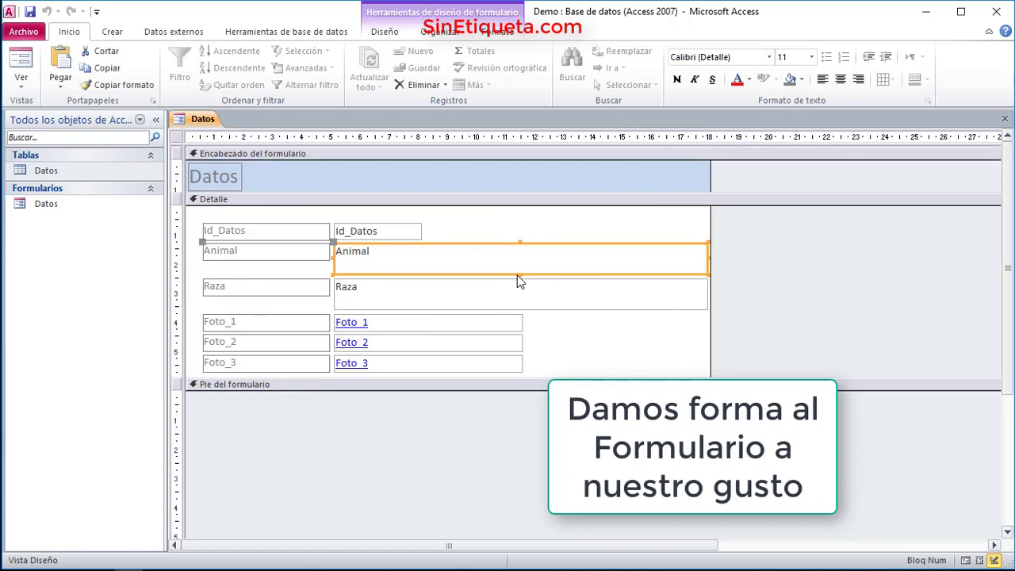
left_click_drag(519, 273, 521, 260)
left_click_drag(704, 251, 458, 251)
left_click(418, 309)
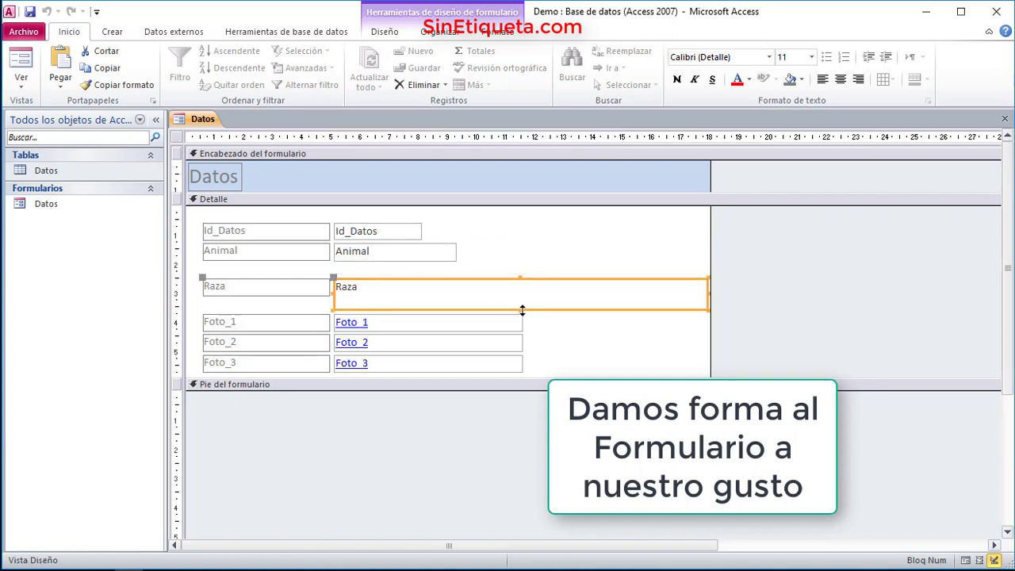
left_click_drag(518, 311, 521, 296)
left_click_drag(706, 284, 457, 292)
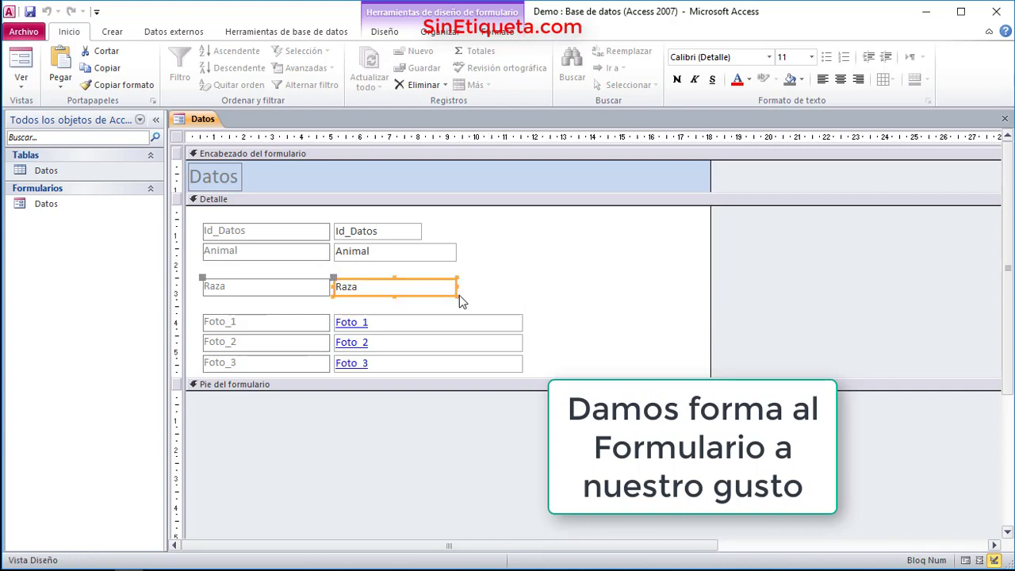
Step: Narrow the Foto_1, Foto_2 and Foto_3 labels and widen their text boxes leftward to start beside the labels
left_click_drag(267, 307, 277, 372)
left_click_drag(332, 326, 253, 322)
left_click_drag(314, 311, 368, 368)
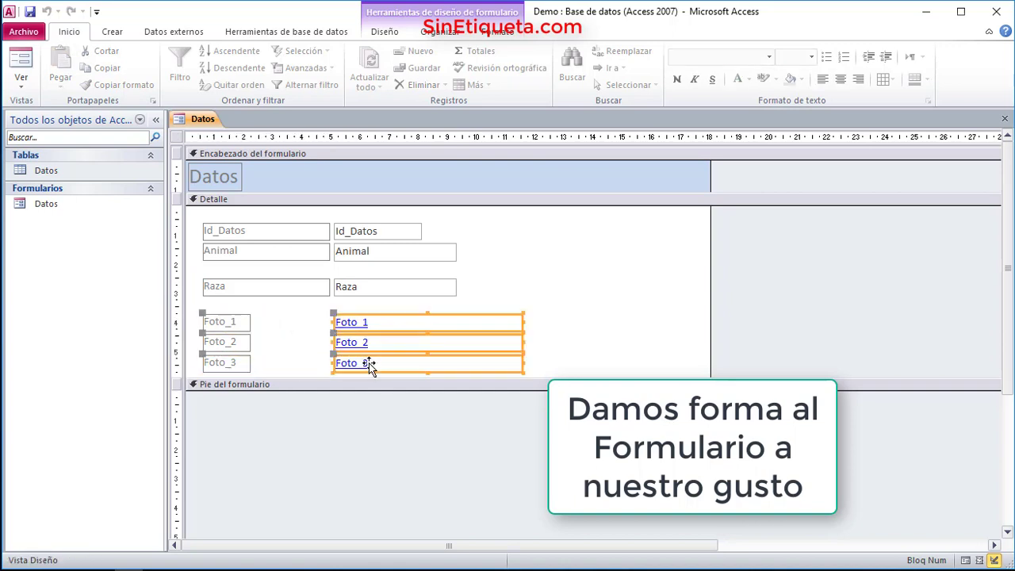
left_click_drag(332, 322, 253, 322)
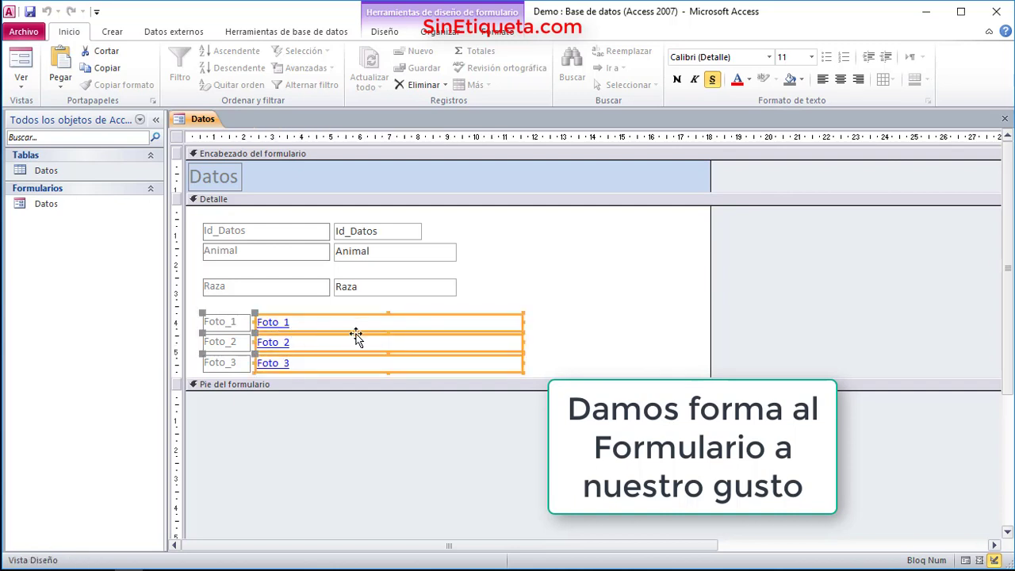
Step: Move the Raza label and text box up directly below the Animal row
left_click(488, 278)
left_click_drag(474, 295, 287, 269)
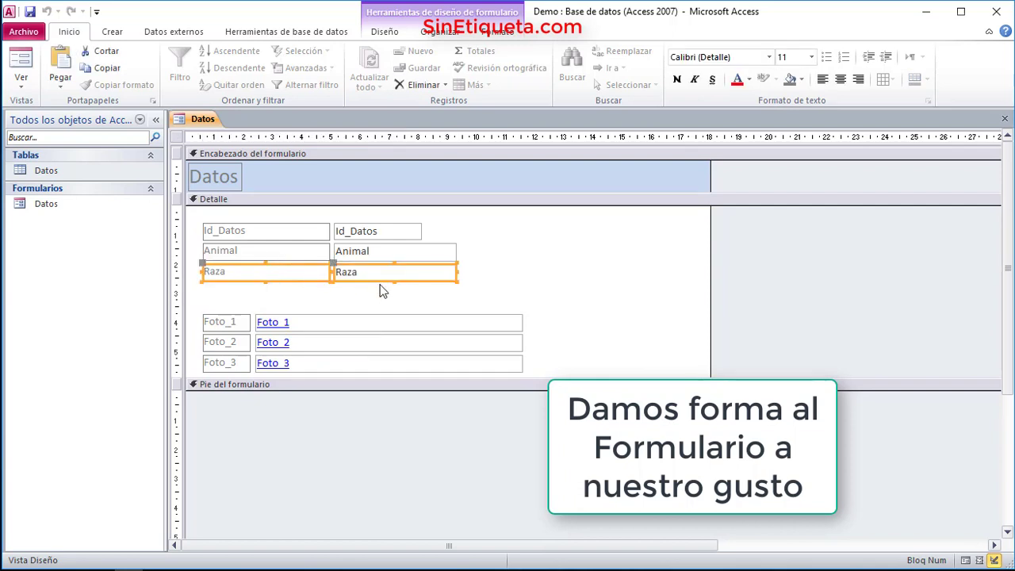
left_click(437, 299)
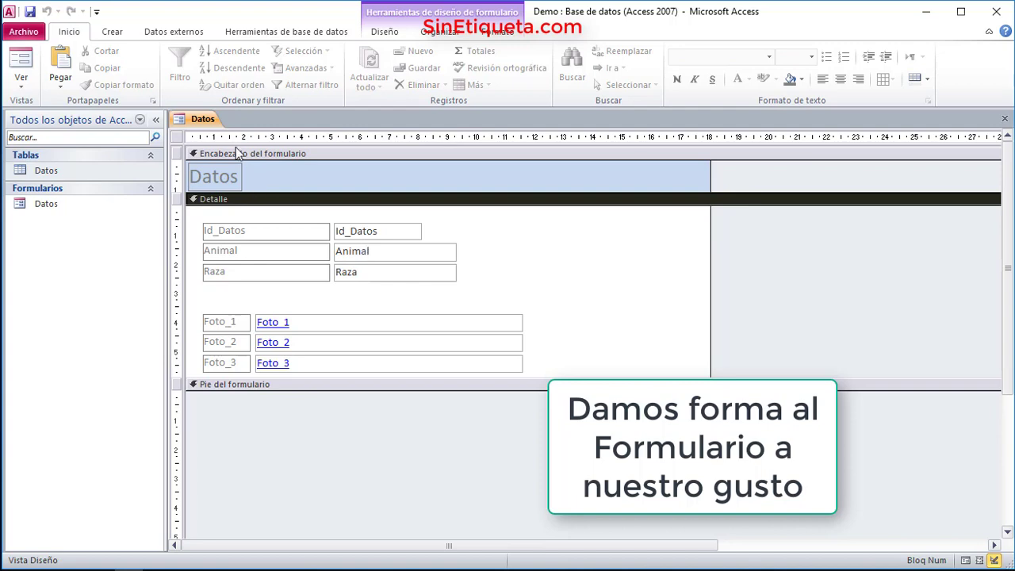
Step: Open the form's property sheet, widen it, and keep Vista predeterminada set to Un único formulario
double_click(180, 137)
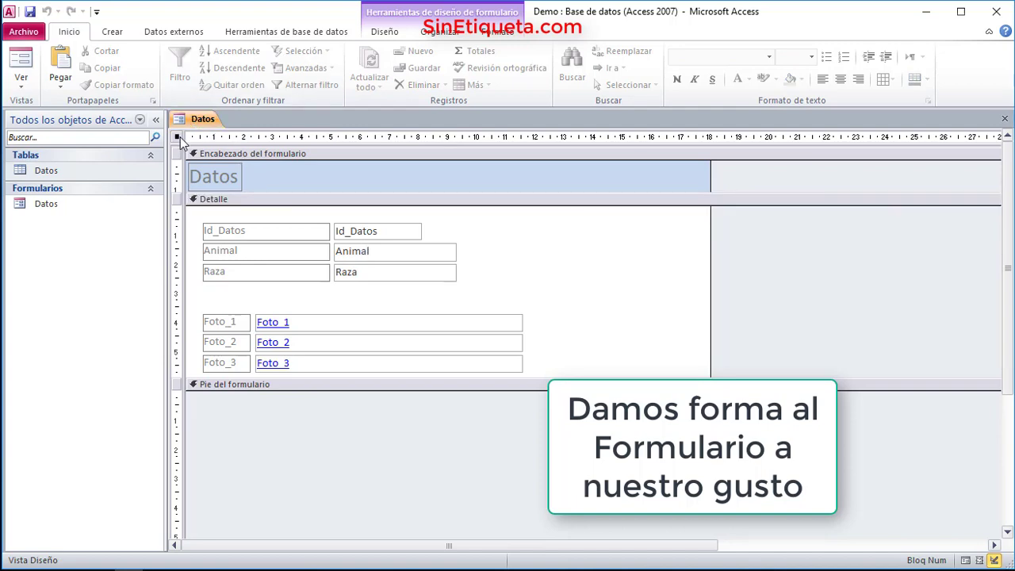
right_click(180, 137)
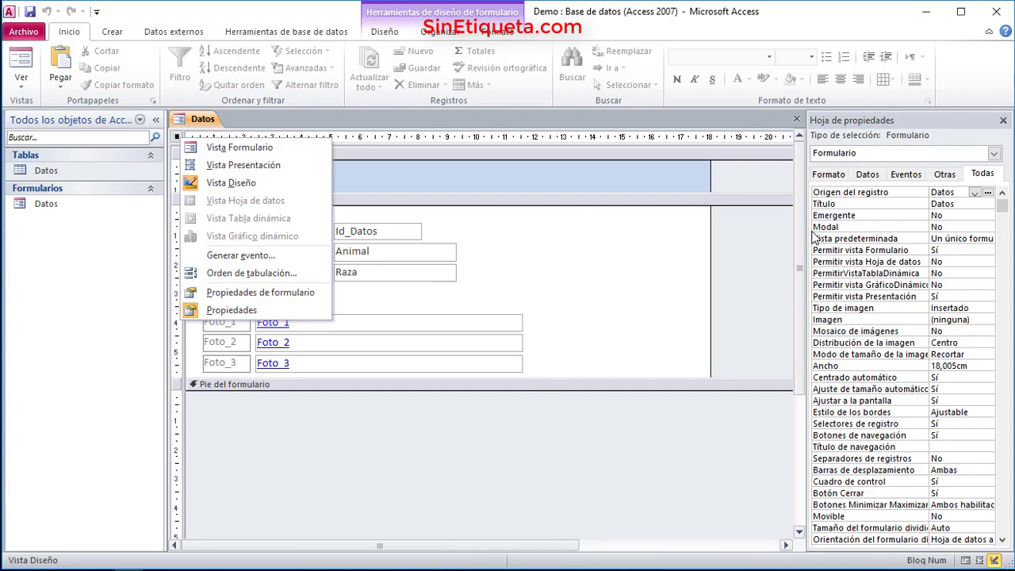
left_click_drag(805, 231, 724, 232)
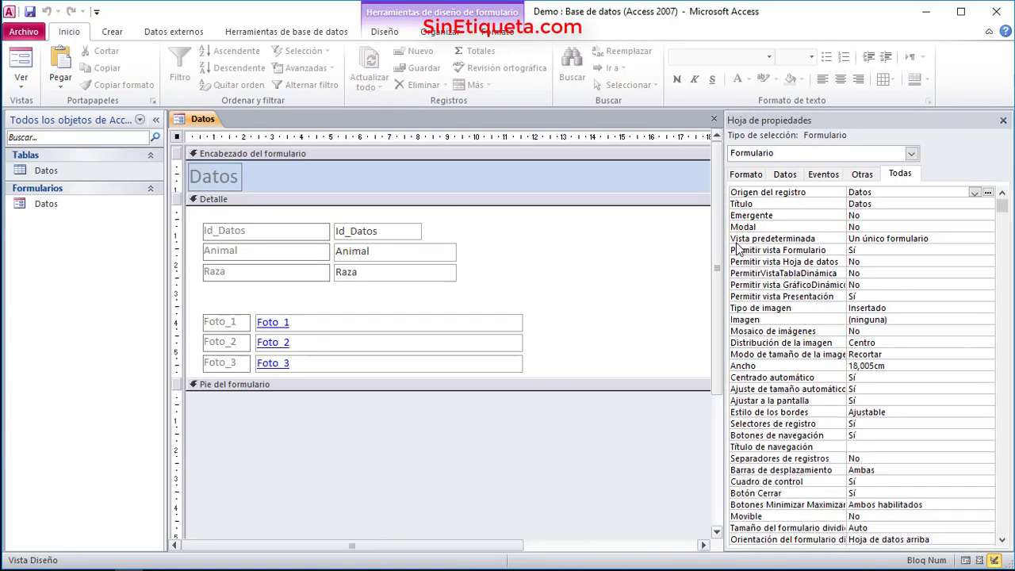
left_click(926, 238)
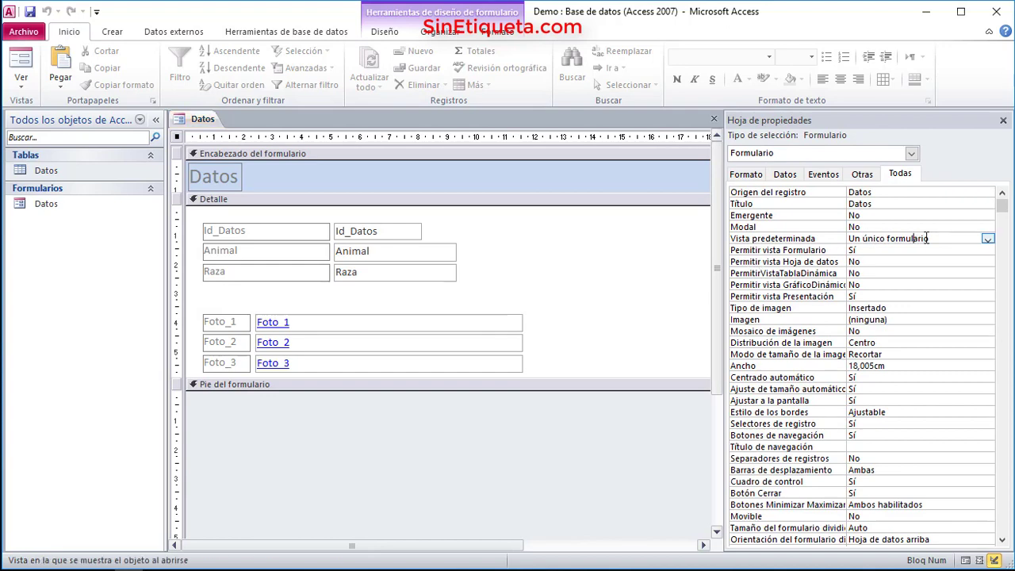
left_click(987, 240)
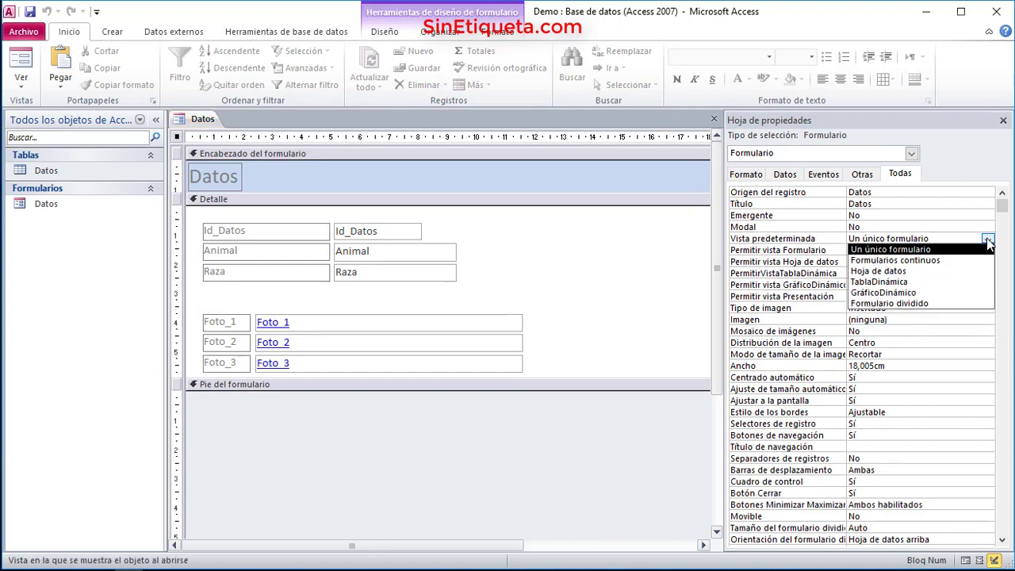
left_click(914, 238)
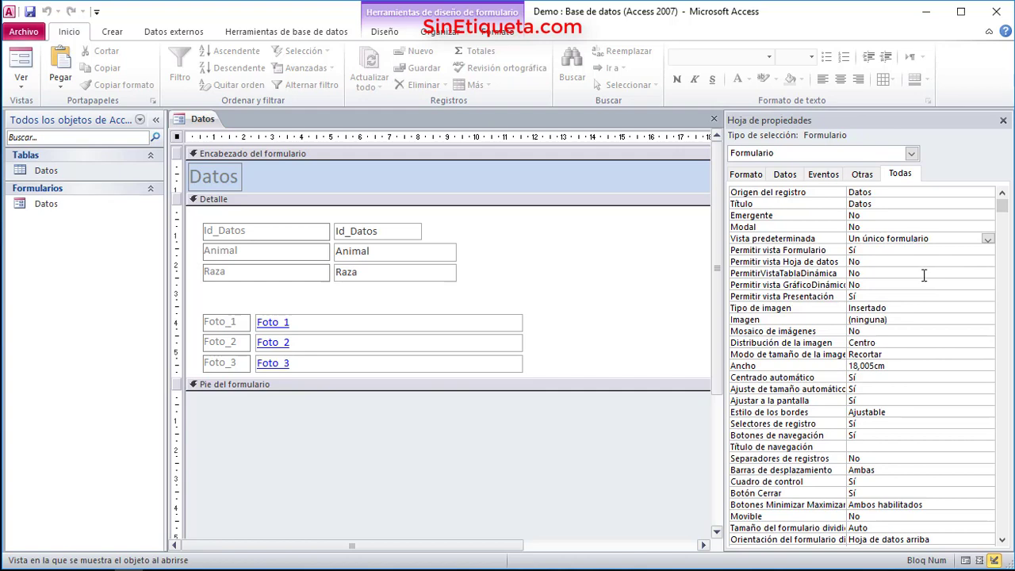
scroll(897, 379, "down", 1)
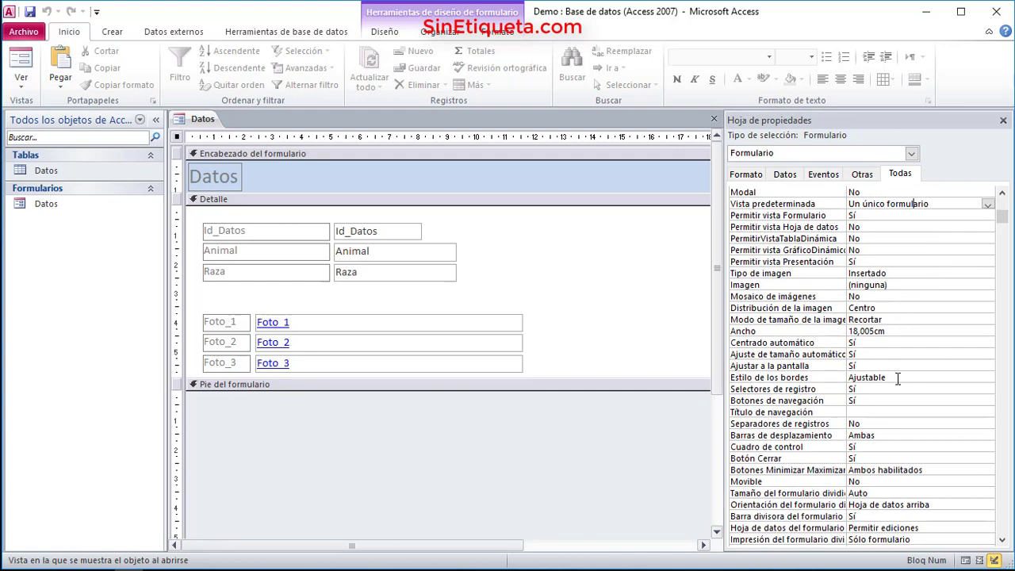
left_click(611, 302)
Step: Draw a list box about 5.4 cm wide and 4.7 cm high in the empty detail area beside the fields
left_click(387, 33)
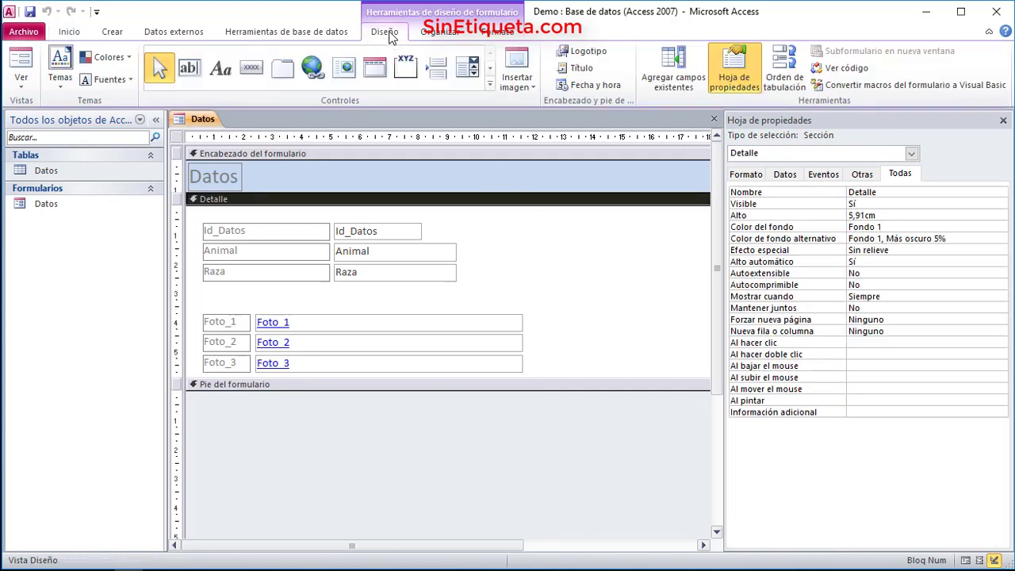
left_click(491, 70)
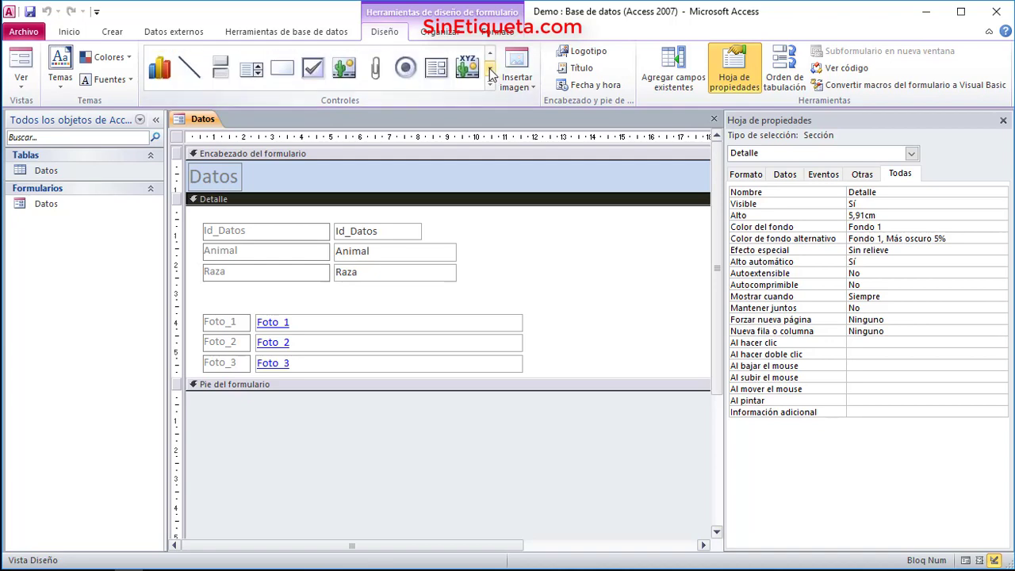
left_click(251, 68)
mouse_move(533, 230)
left_mouse_down()
mouse_move(607, 322)
mouse_move(690, 367)
left_mouse_up()
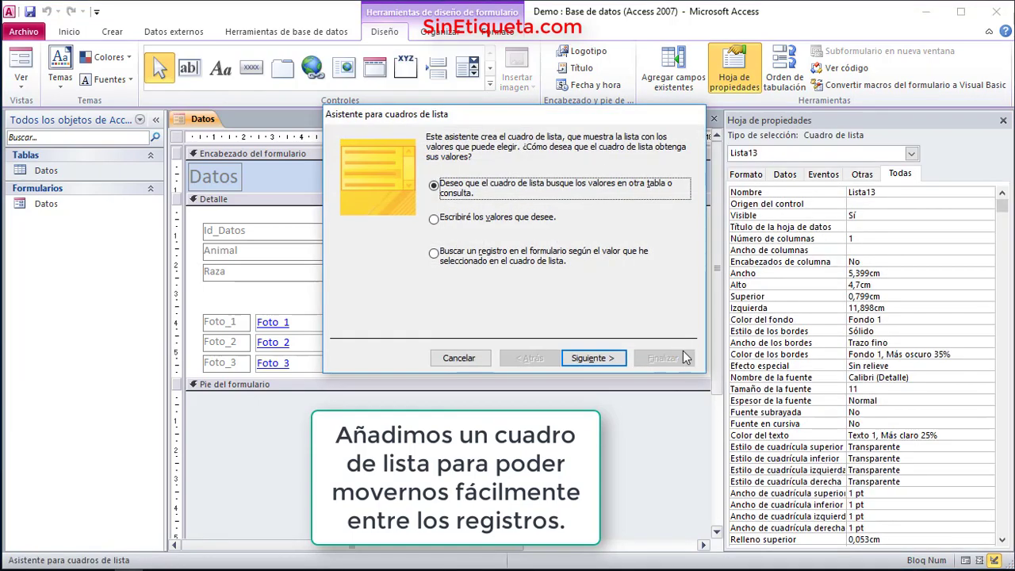
Step: Configure the list box to find form records by the selected value, using Id_Datos, Animal and Raza, with the default column widths and label
left_click(515, 260)
left_click(590, 358)
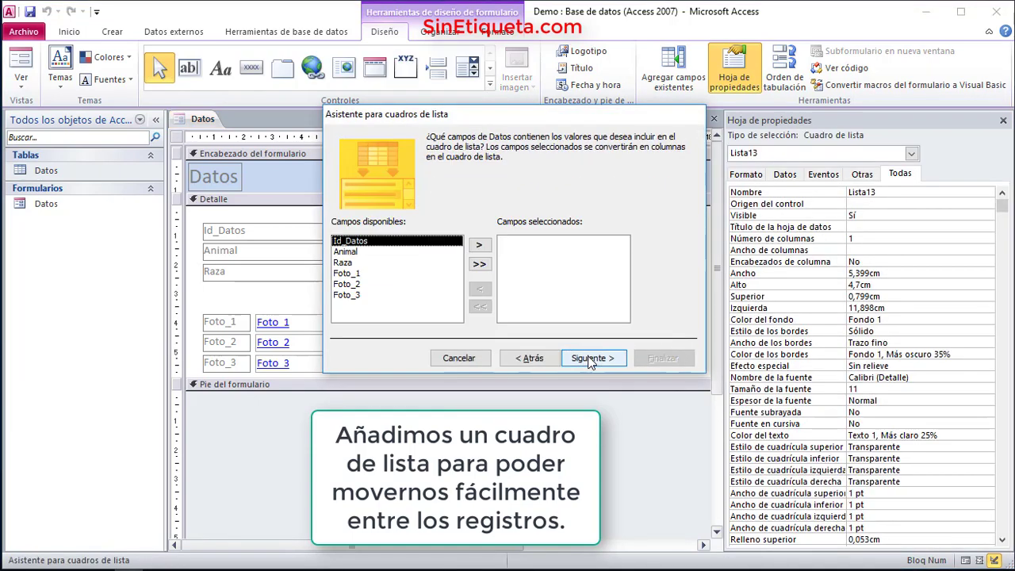
left_click(479, 245)
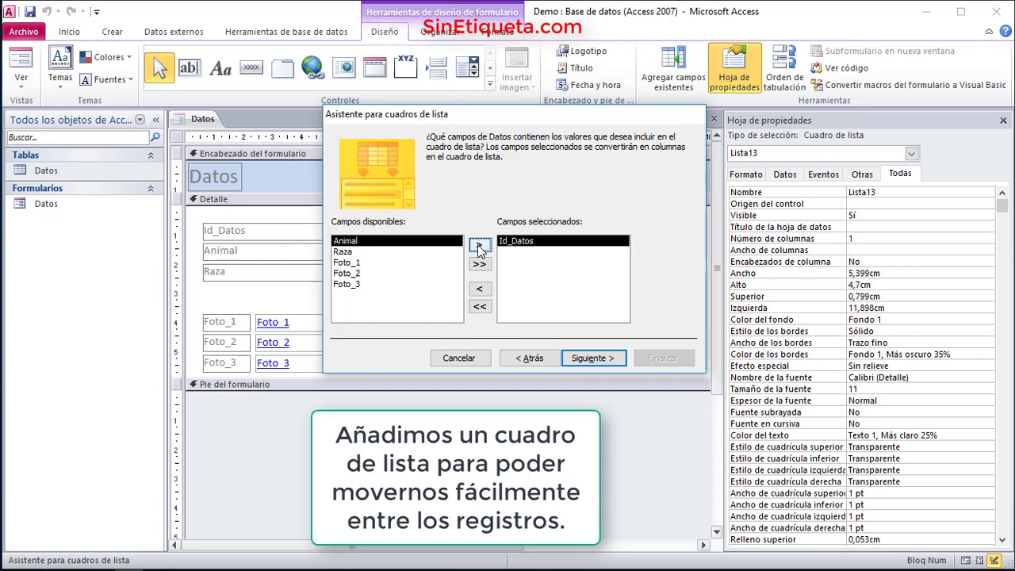
left_click(480, 245)
left_click(479, 246)
left_click(588, 358)
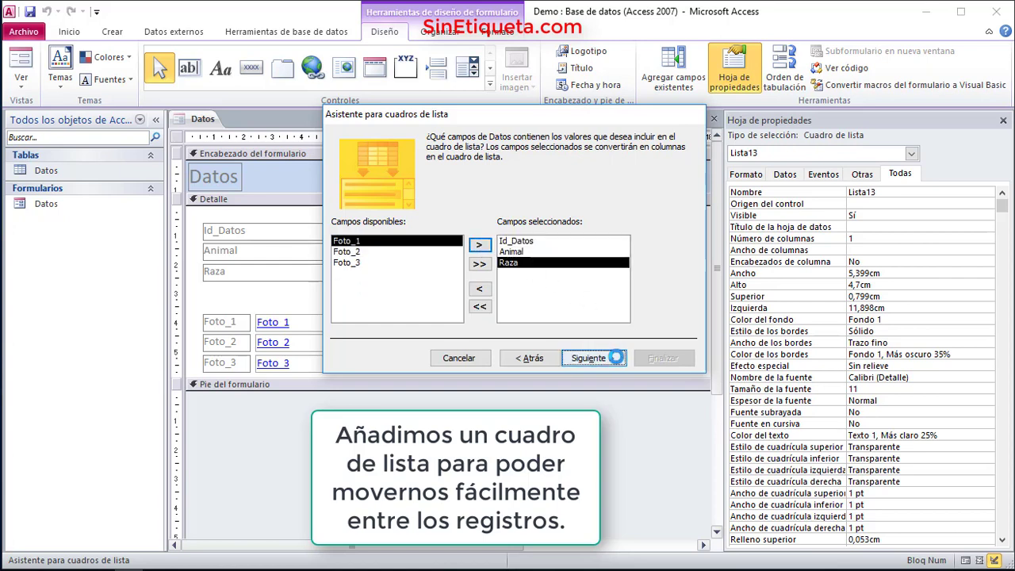
left_click(601, 361)
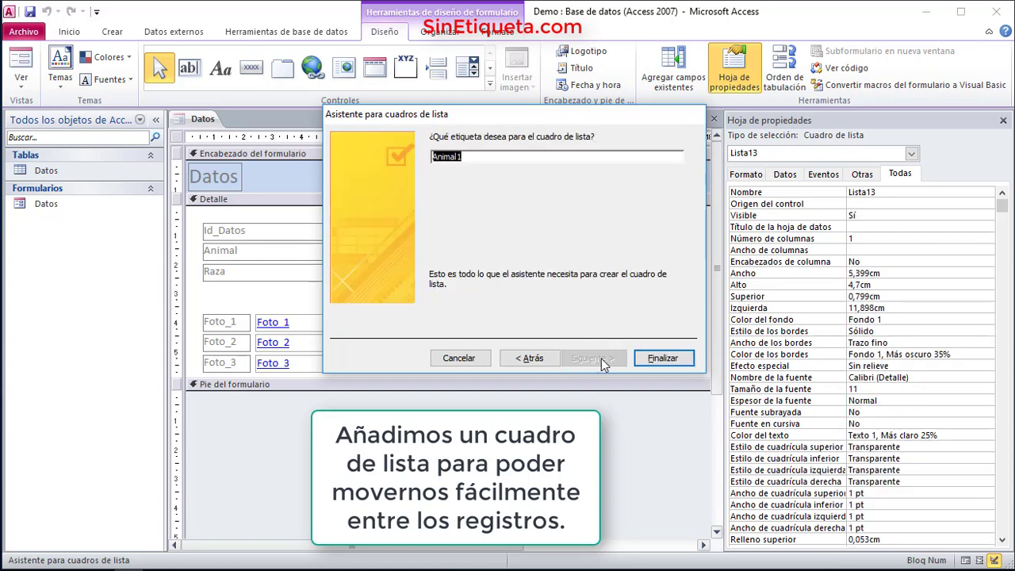
left_click(652, 354)
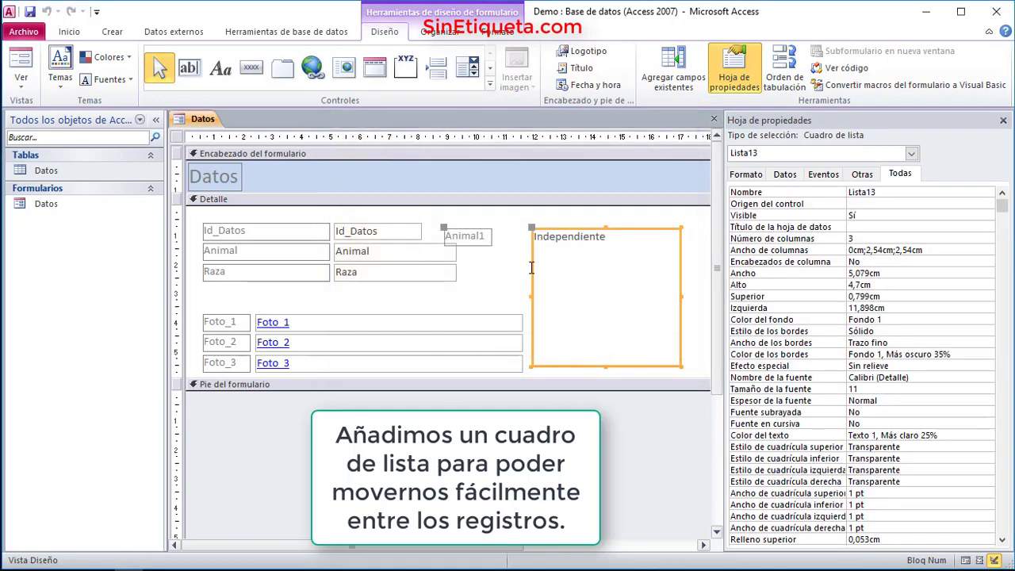
Step: Delete the Animal1 label attached to the list box and set the list box's Encabezados de columna to Sí
left_click(484, 239)
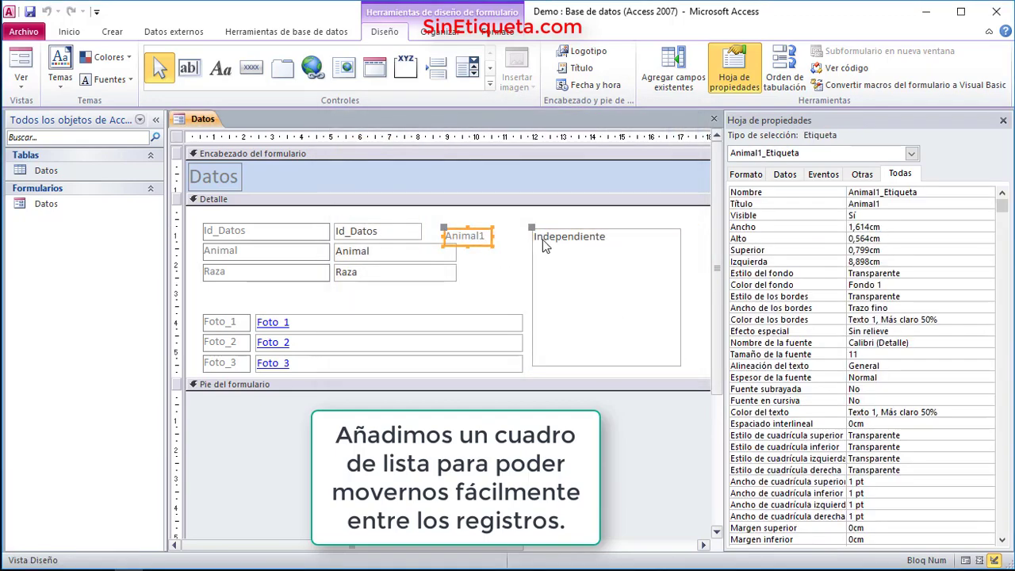
key("Delete")
left_click(653, 254)
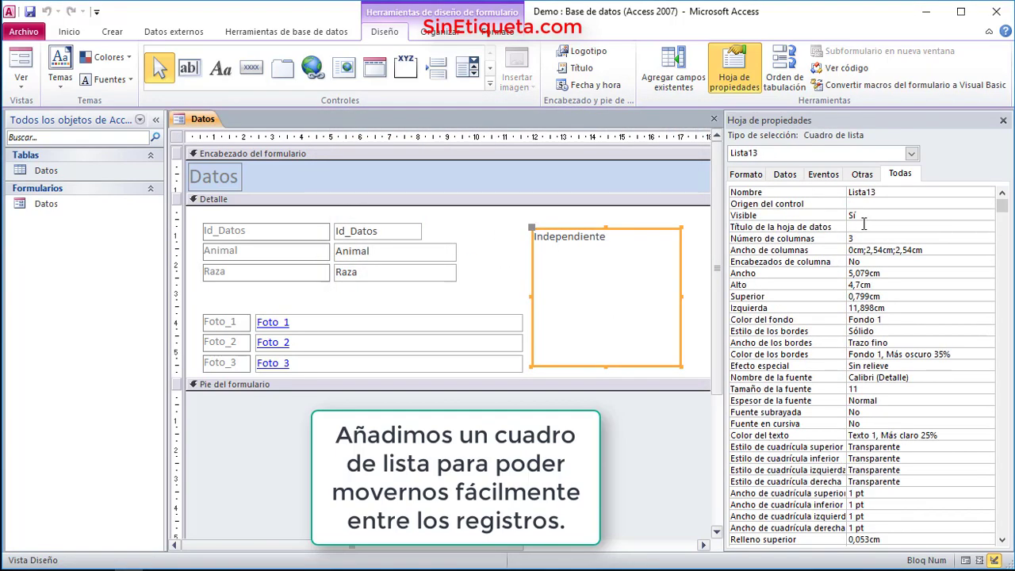
double_click(896, 262)
left_click(906, 294)
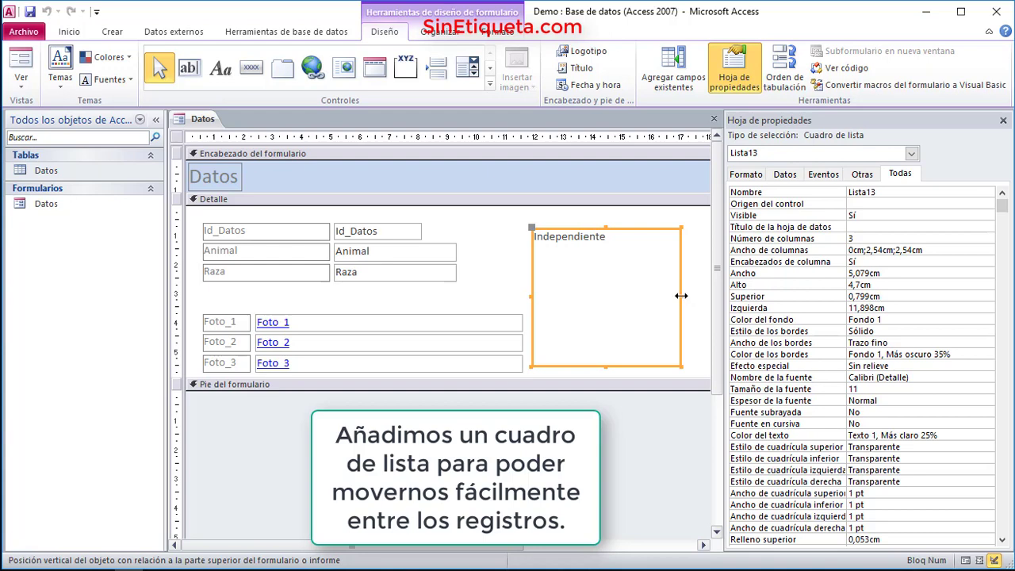
Step: Enlarge the list box to about 6.1 cm wide and 5 cm high, reaching the form's edge
left_click_drag(683, 300, 711, 299)
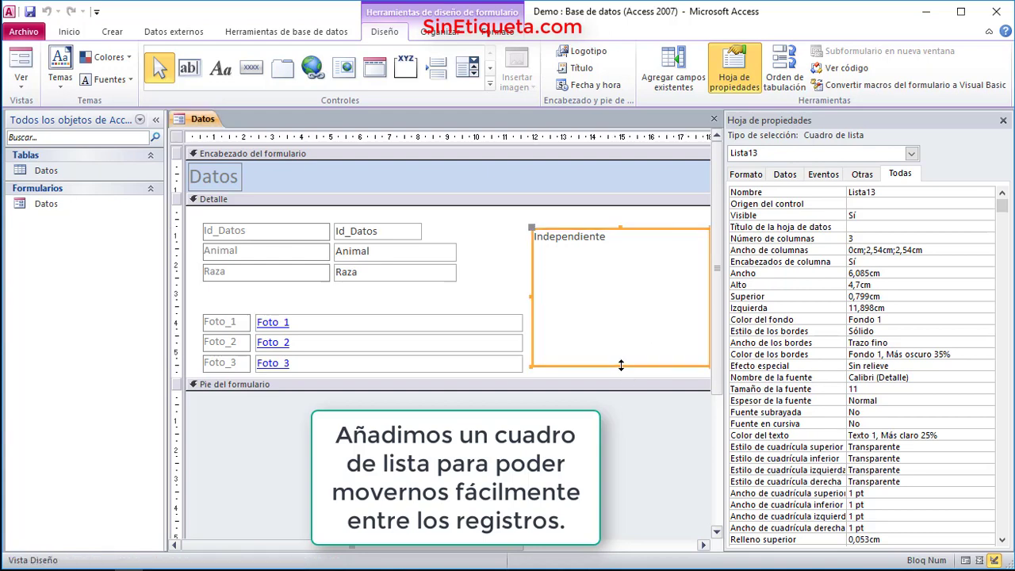
left_click_drag(621, 365, 621, 375)
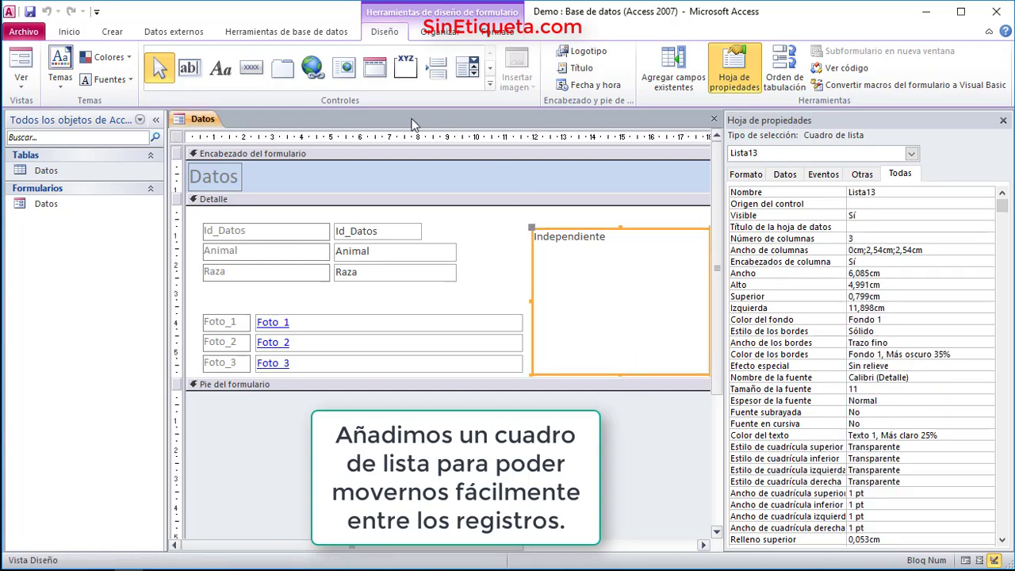
Step: Add an Agregar nuevo registro command button beside the Id_Datos field and shrink it to about 0.58 cm square
left_click(252, 68)
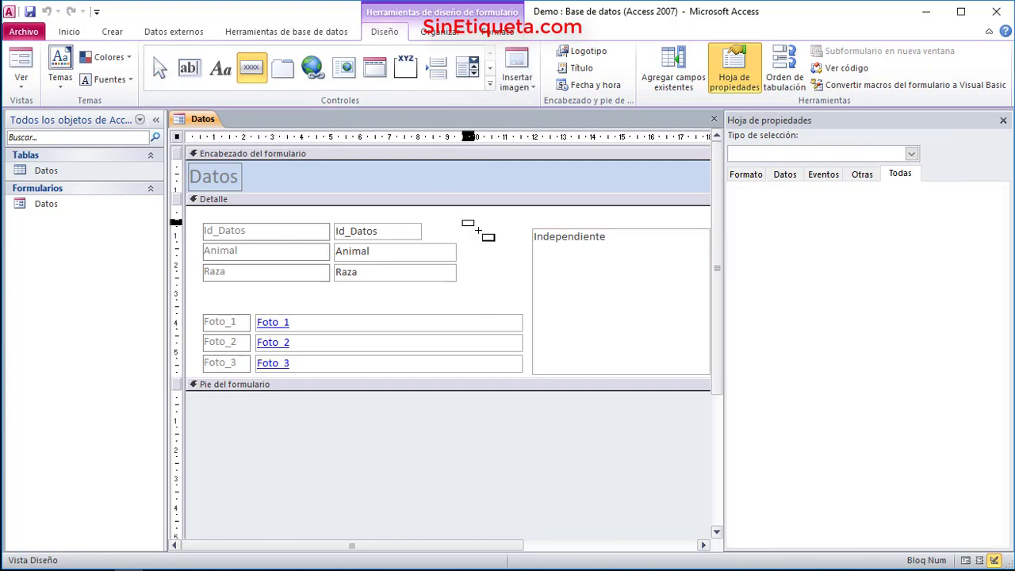
left_click_drag(460, 221, 492, 235)
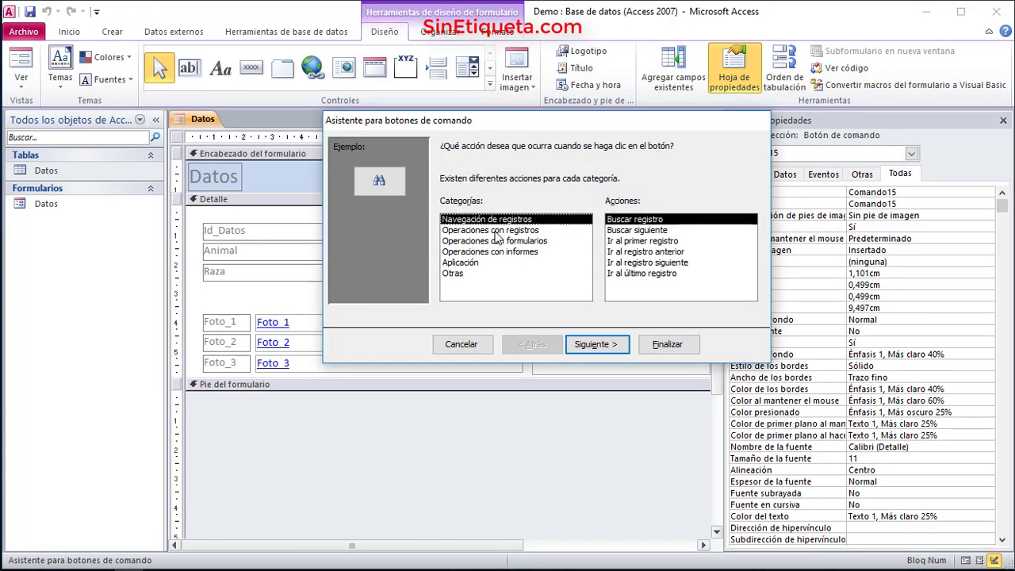
left_click(495, 230)
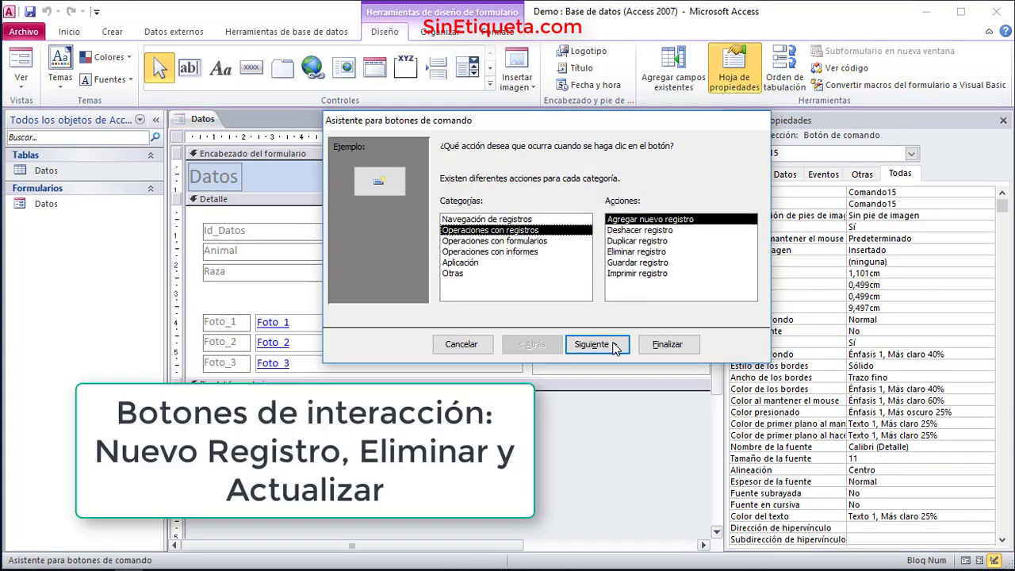
left_click(663, 346)
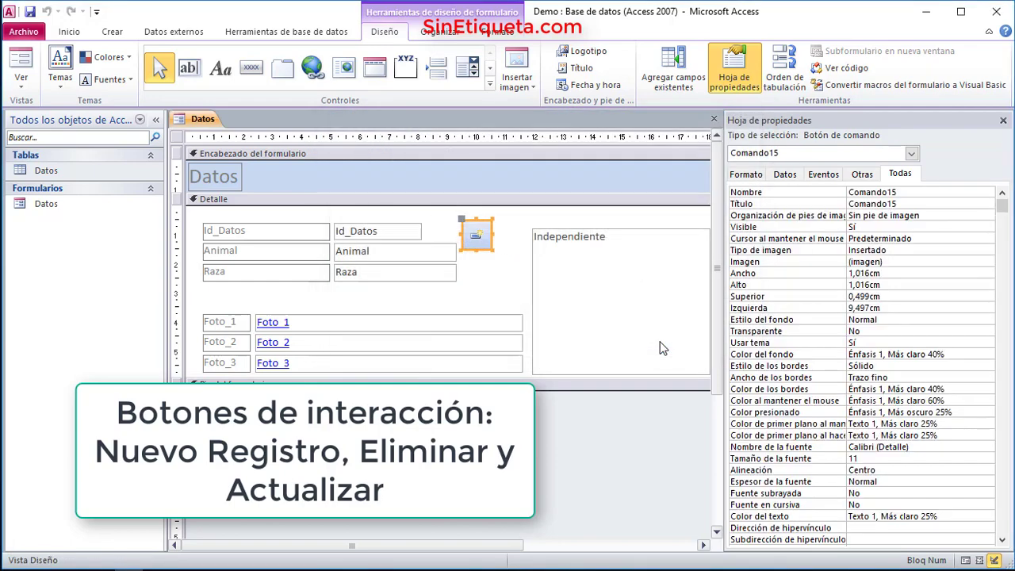
double_click(493, 249)
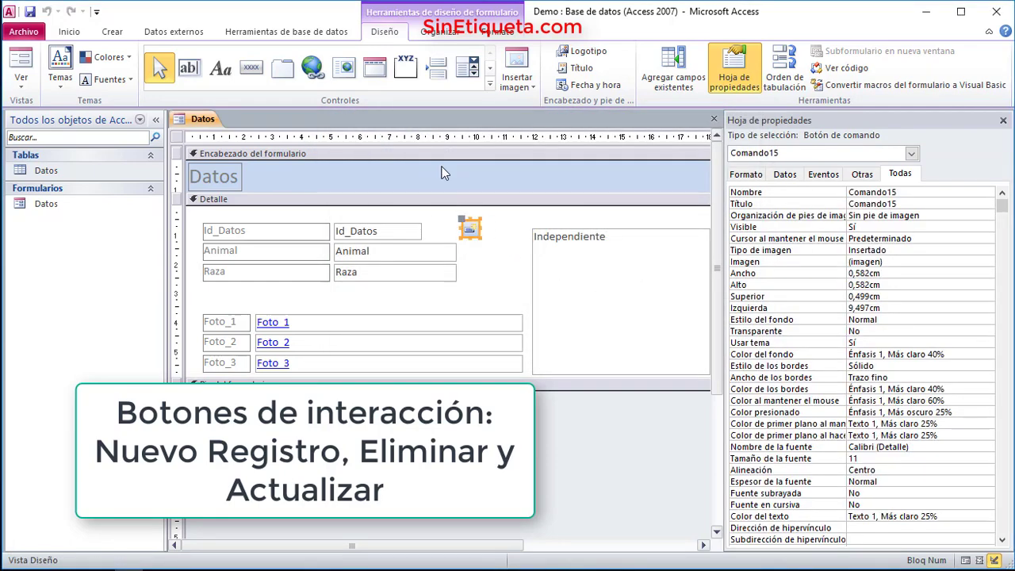
Step: Add an Eliminar registro command button about 0.58 cm square and align it immediately beside the new-record button
left_click(251, 67)
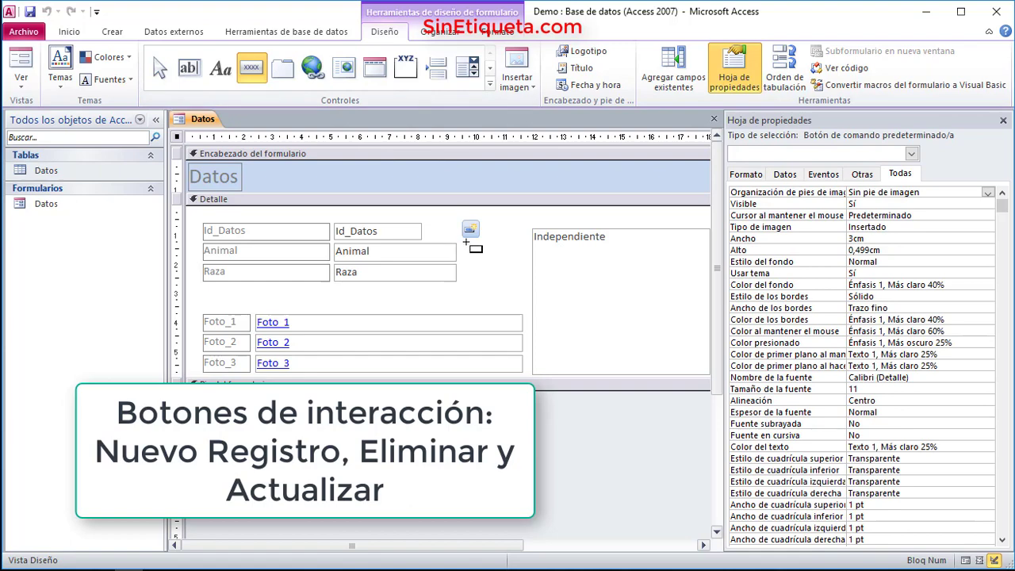
left_click_drag(465, 244, 494, 271)
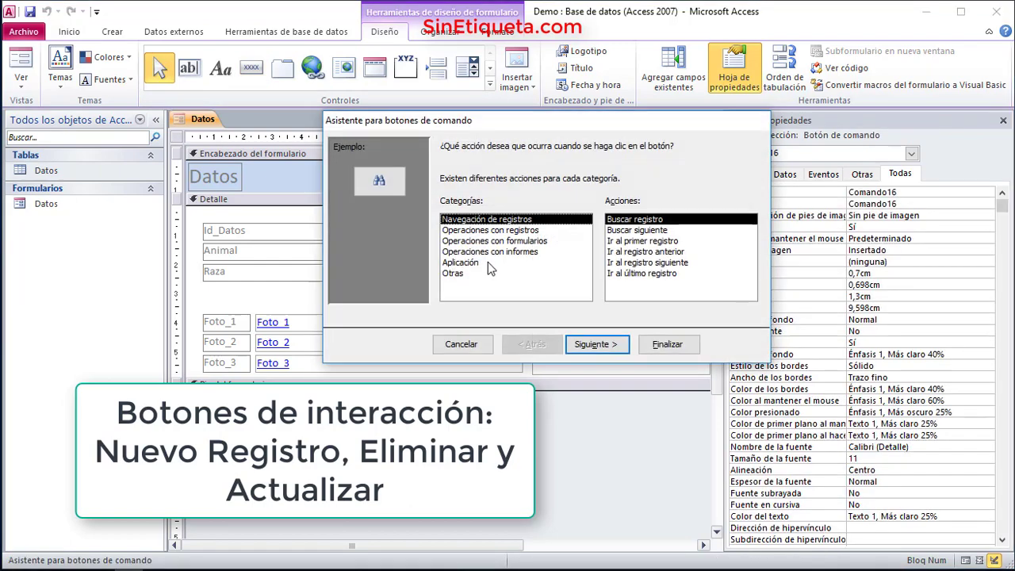
left_click(512, 230)
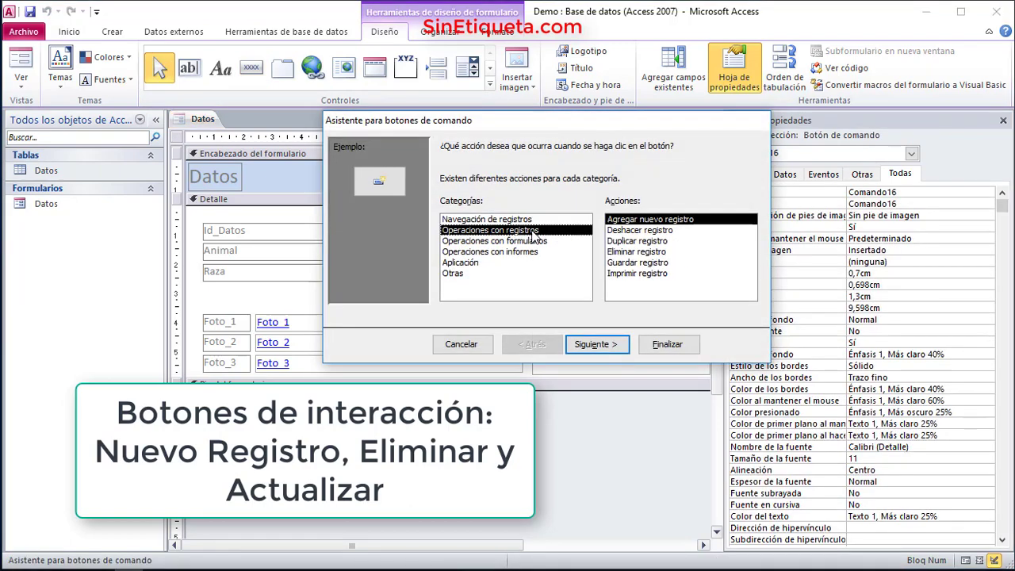
double_click(650, 252)
left_click(658, 344)
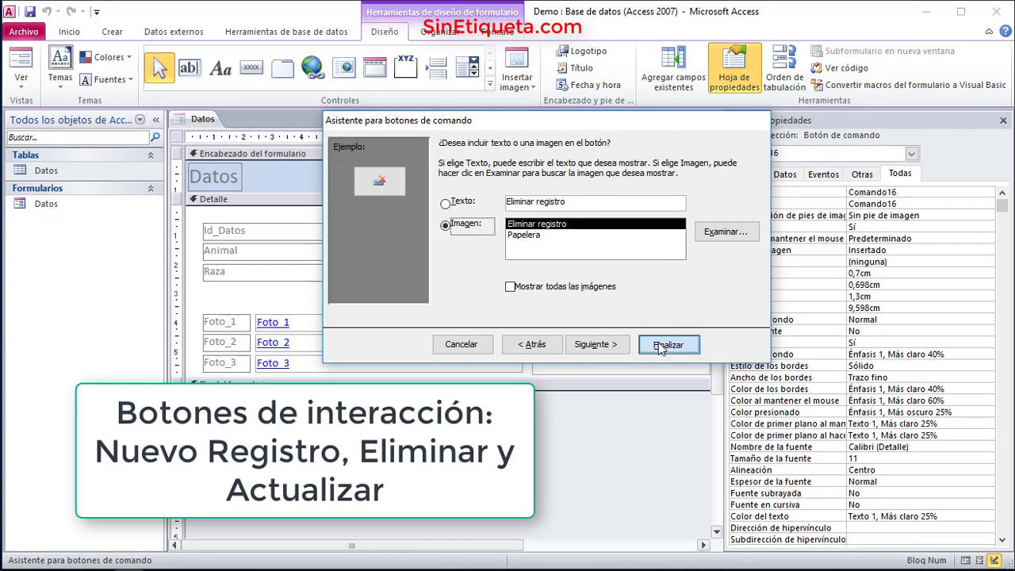
double_click(495, 273)
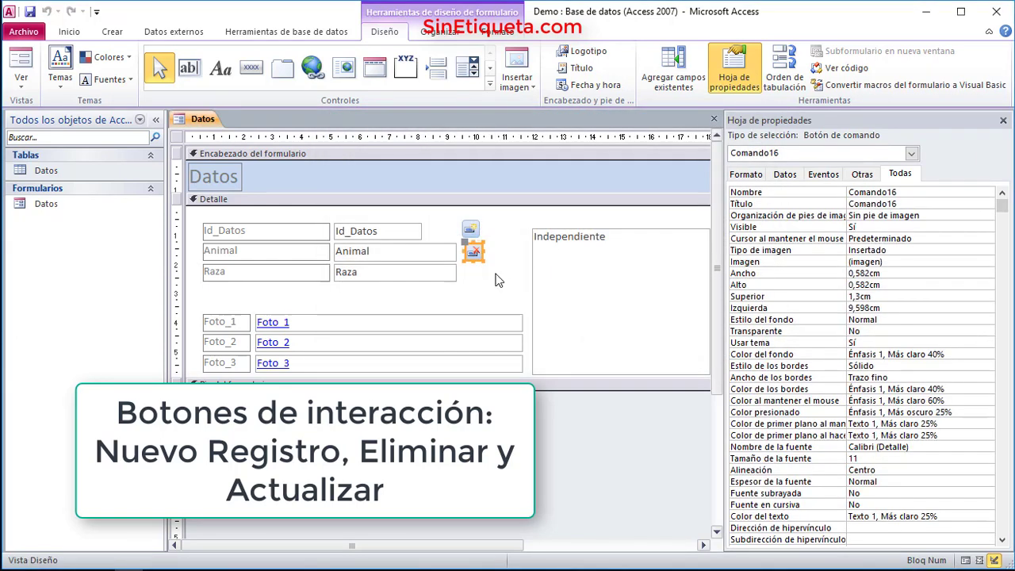
left_click_drag(479, 263, 497, 239)
Step: Add an Actualizar datos del formulario command button with the default picture directly below the new-record button
left_click(252, 68)
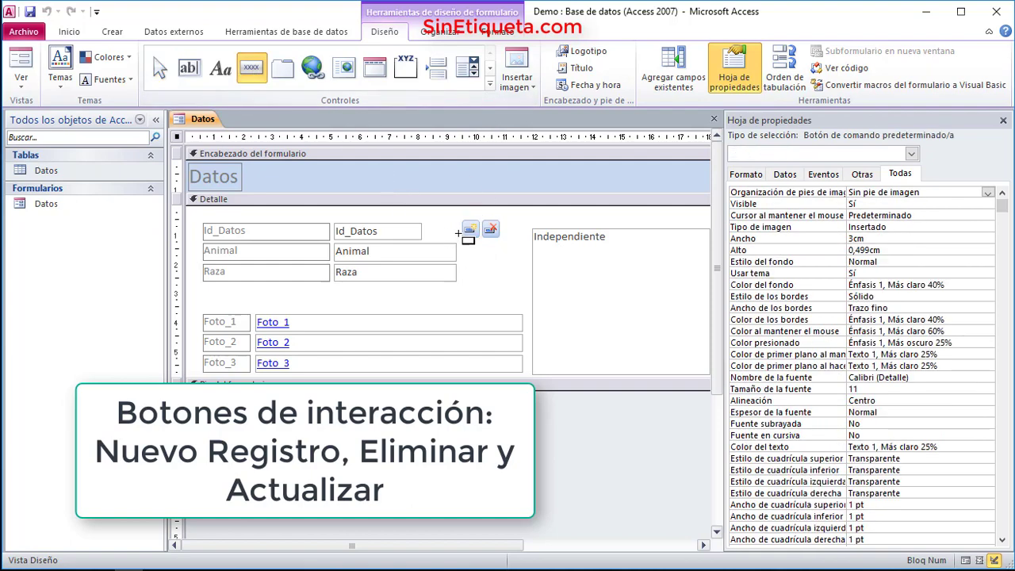
left_click(466, 246)
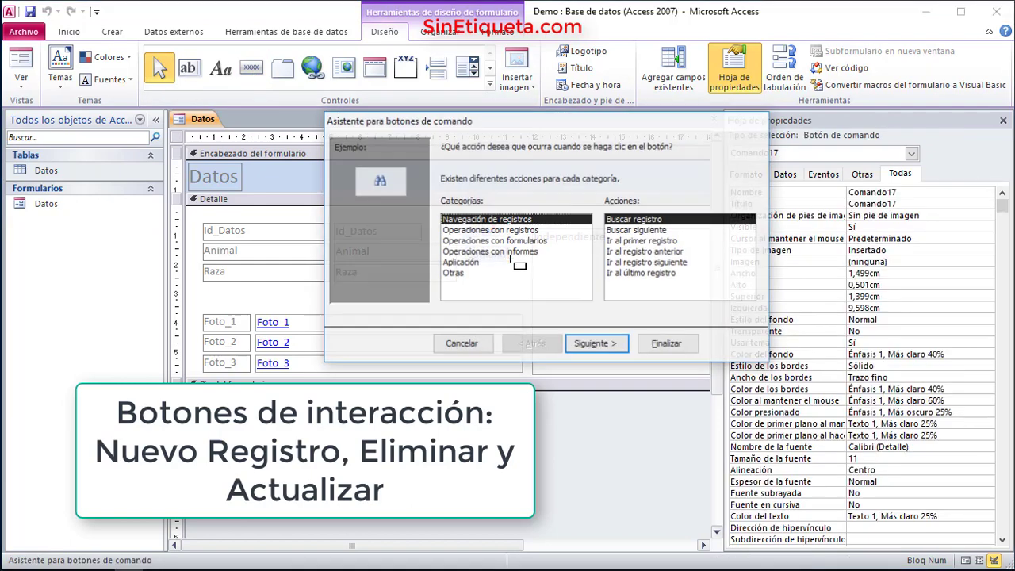
left_click(514, 242)
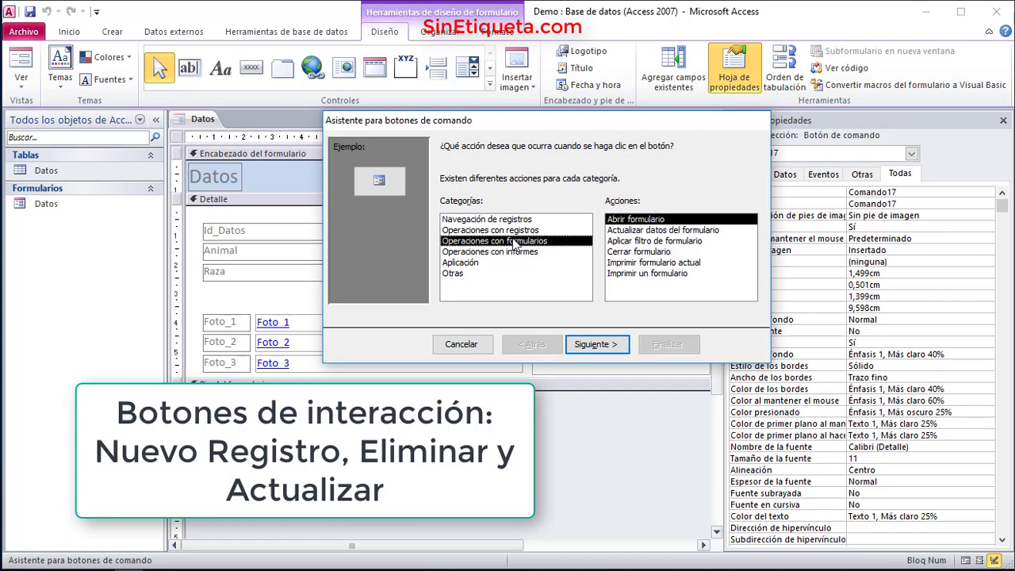
left_click(637, 230)
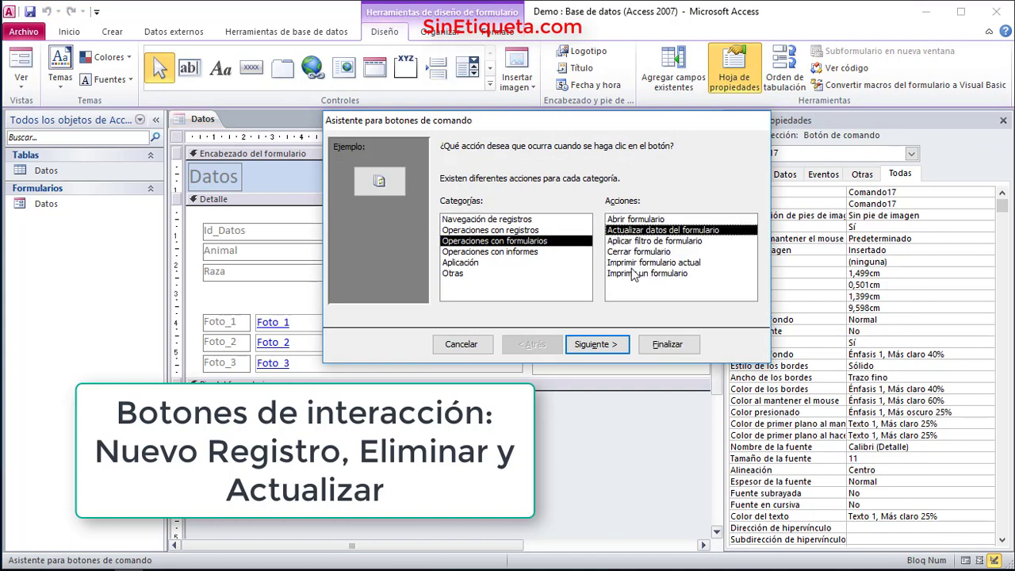
left_click(652, 341)
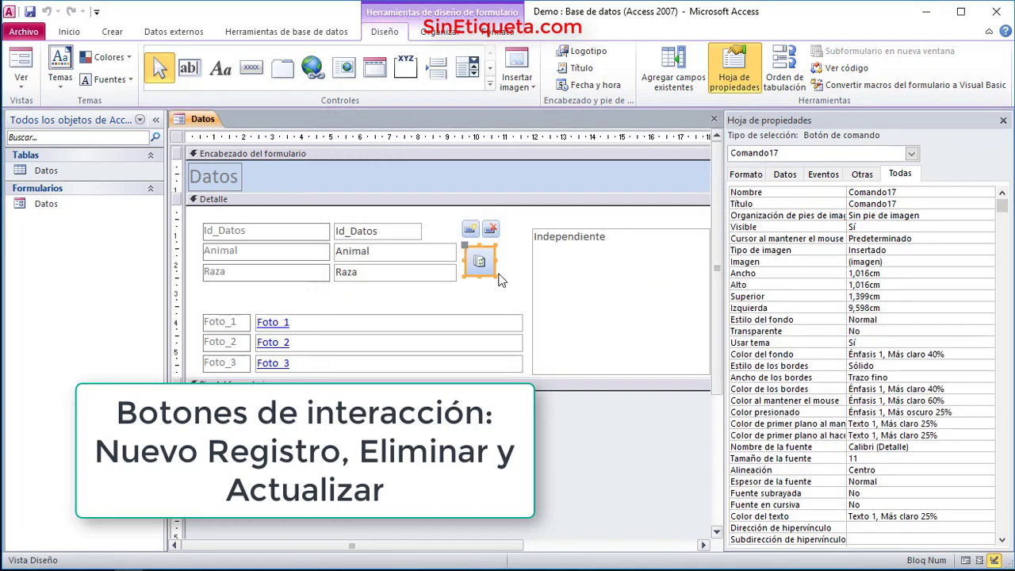
Step: Shrink the form-update command button to match the other record buttons and place it directly beside the delete button
left_click_drag(499, 279, 516, 240)
left_click(177, 137)
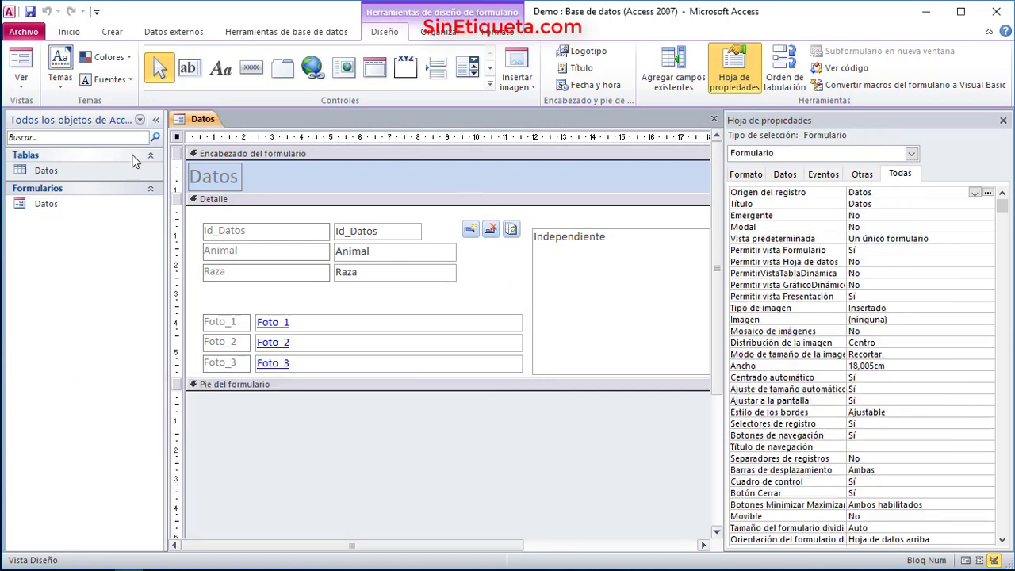
Step: Create a report titled Datos with the Report Wizard, including all Datos table fields, with no grouping or sorting
left_click(113, 35)
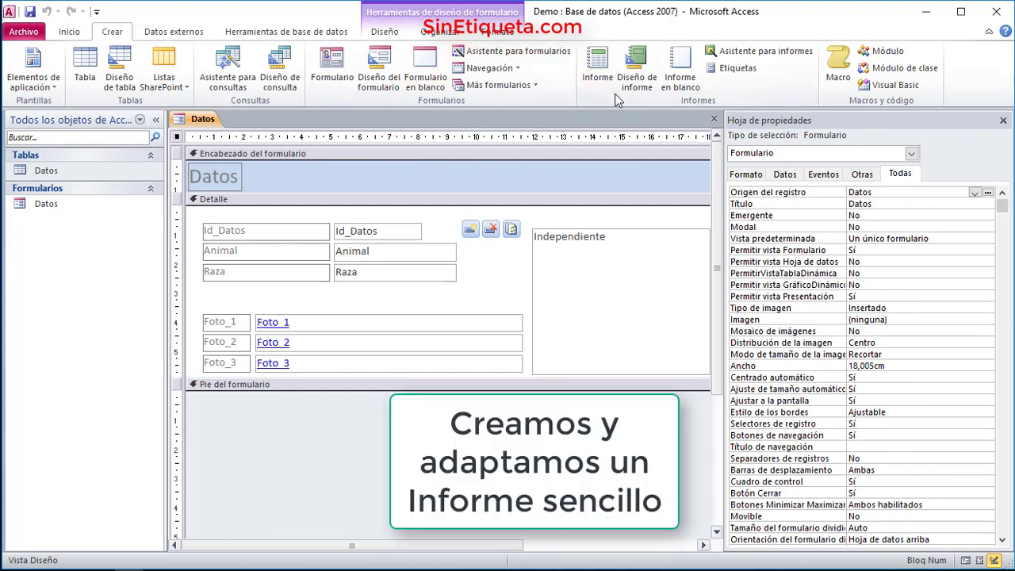
left_click(738, 53)
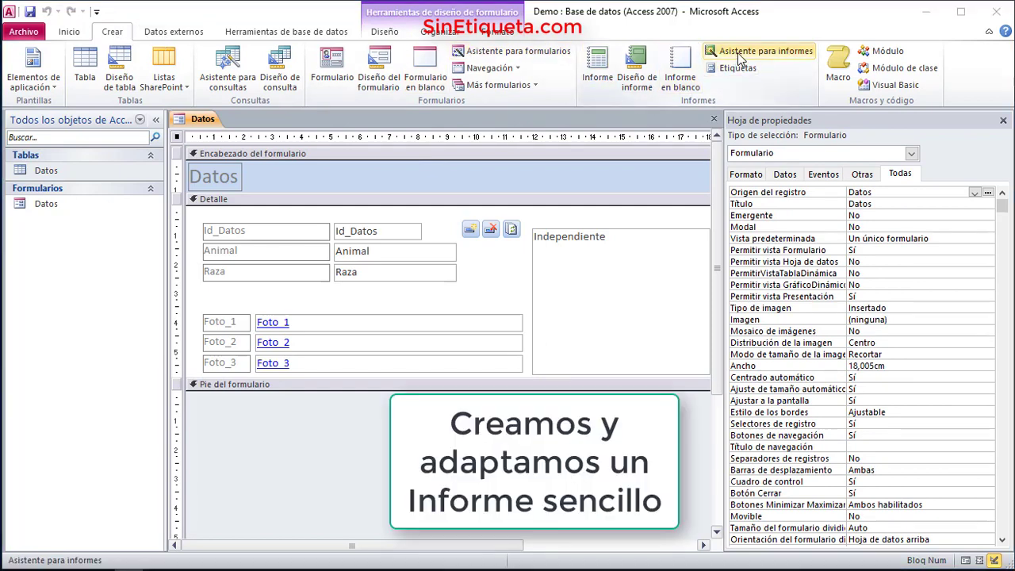
left_click(480, 270)
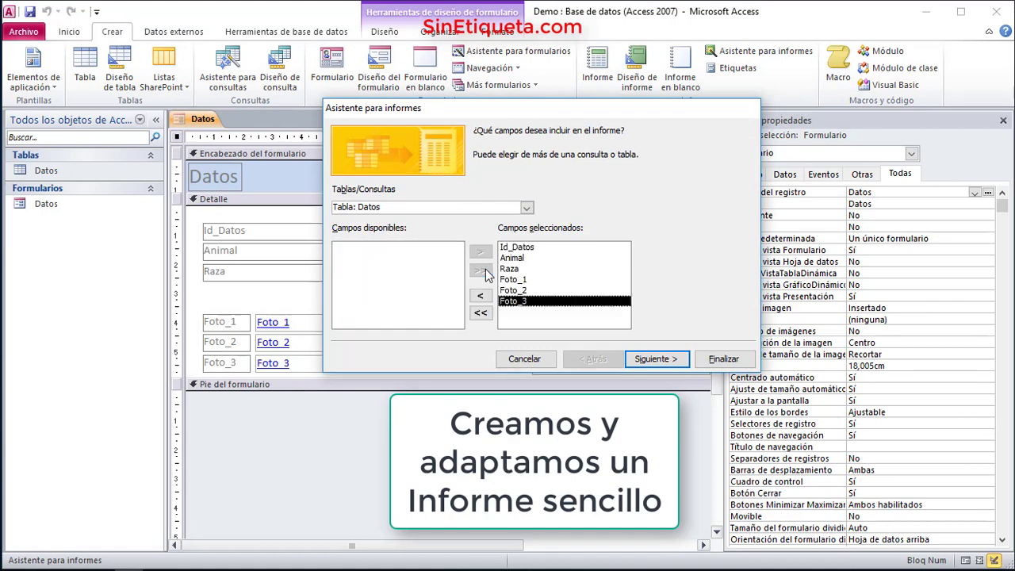
left_click(656, 361)
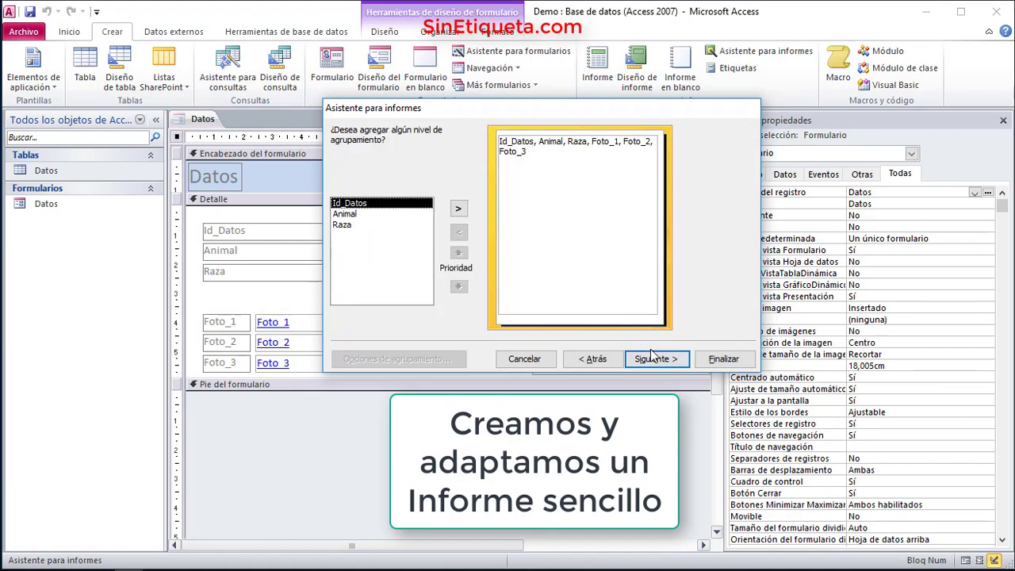
left_click(651, 361)
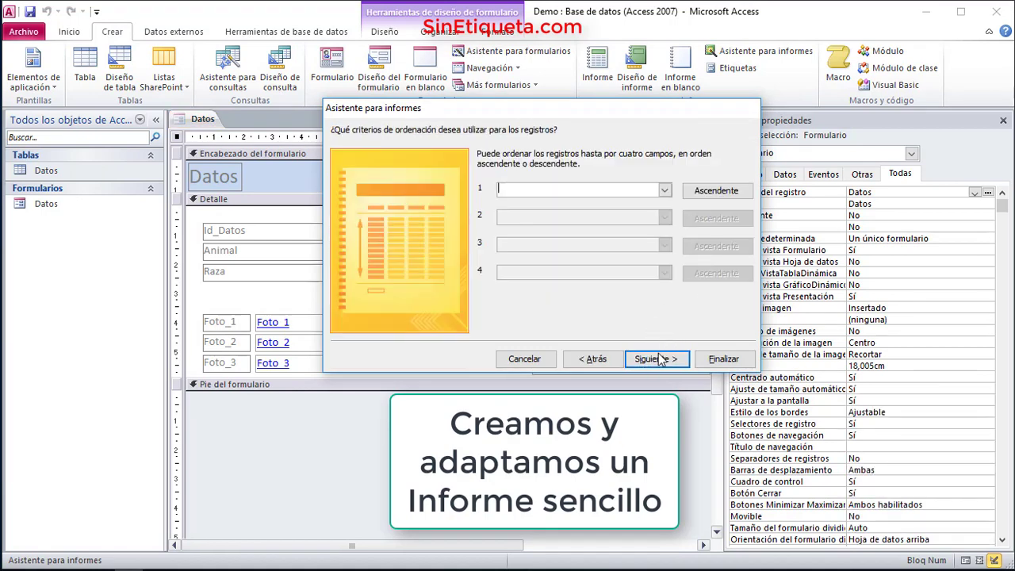
left_click(658, 360)
left_click(659, 362)
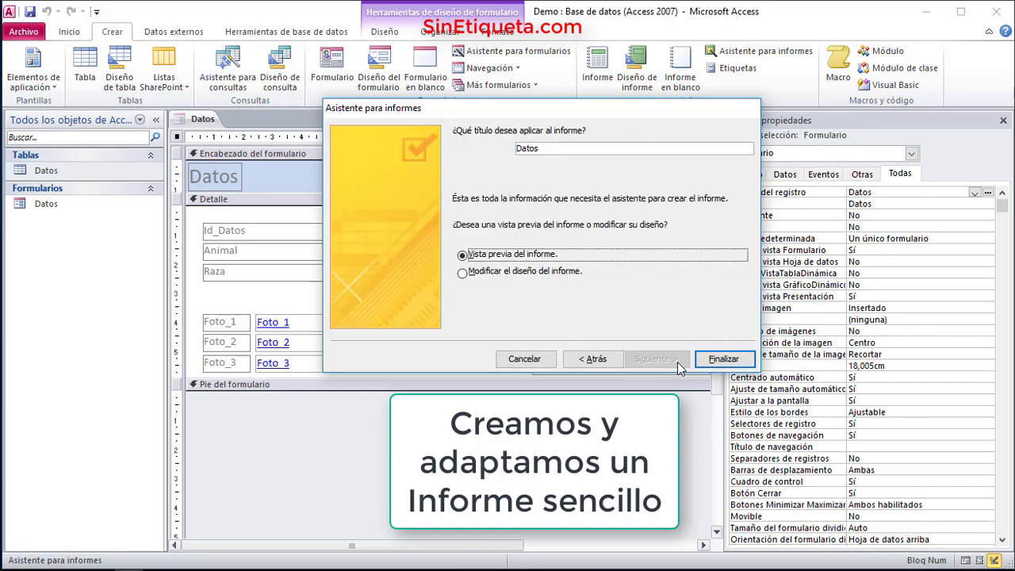
left_click(718, 366)
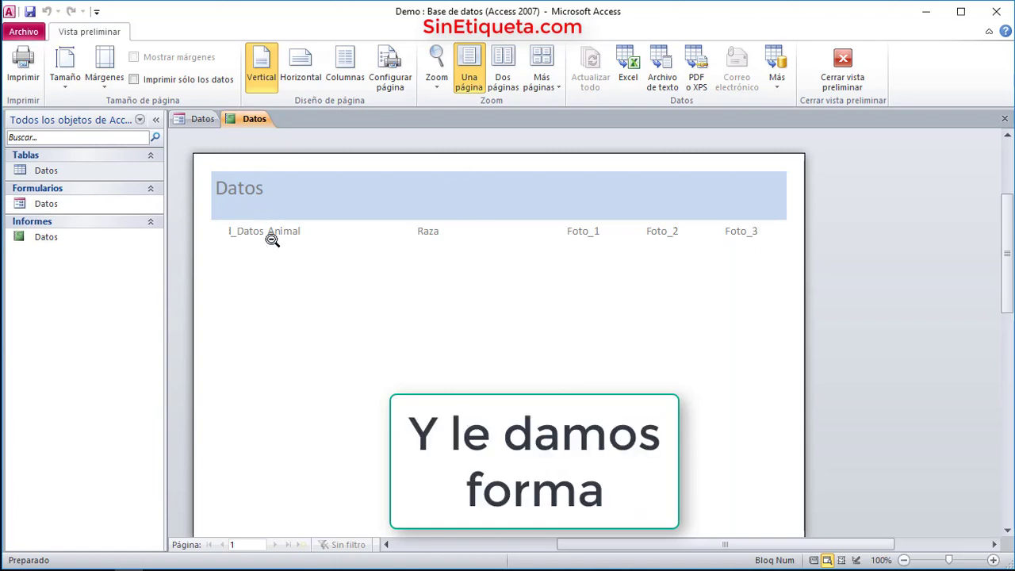
Step: Open the Datos report in Design view and delete all page-header labels and all Detail fields
right_click(34, 242)
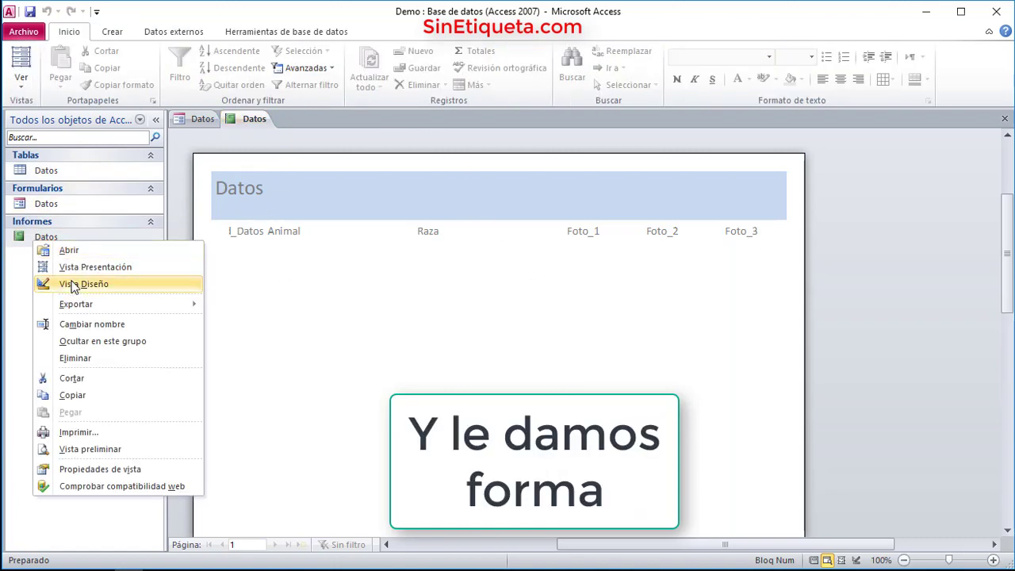
left_click(135, 283)
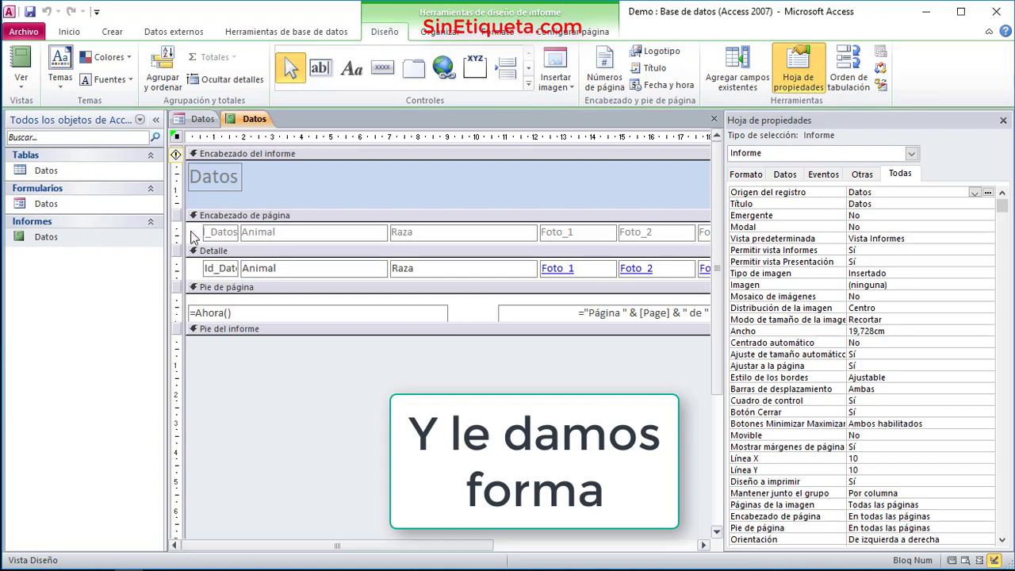
left_click_drag(194, 238, 705, 237)
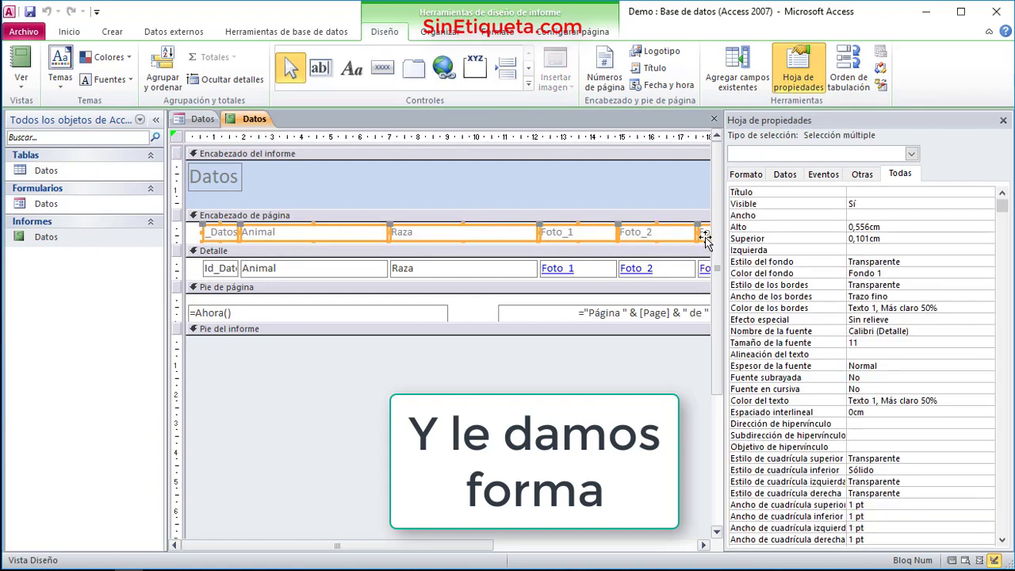
key("Delete")
left_click_drag(194, 265, 670, 273)
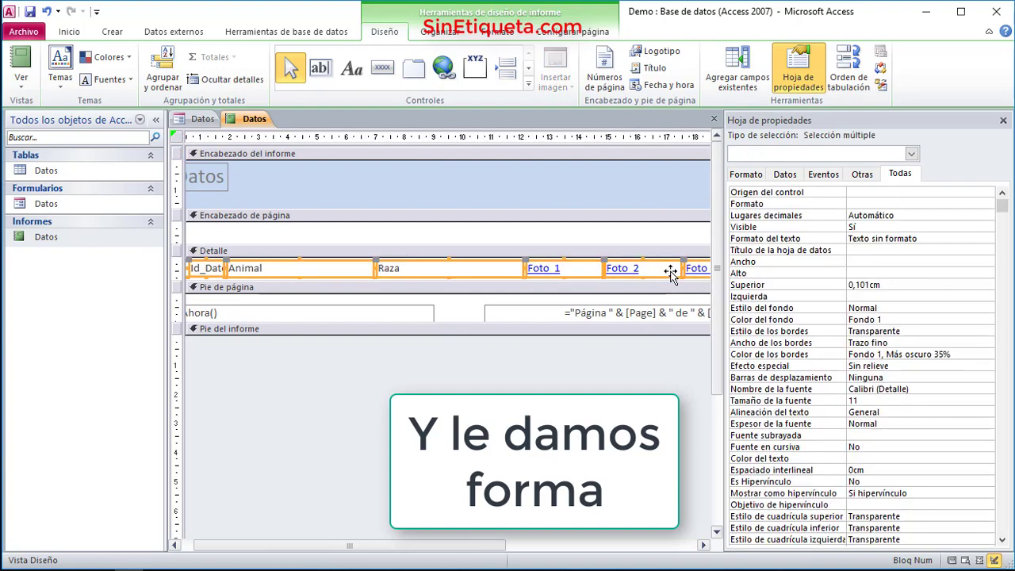
key("Delete")
Step: Reduce the height of the report header slightly and collapse the empty page header completely
left_click_drag(447, 211, 446, 193)
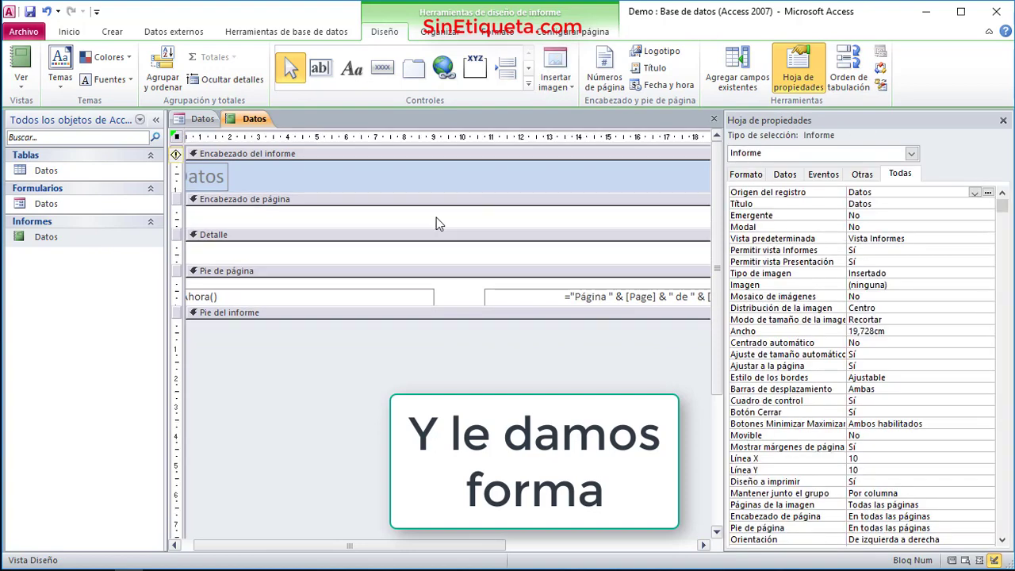
left_click_drag(396, 229, 403, 200)
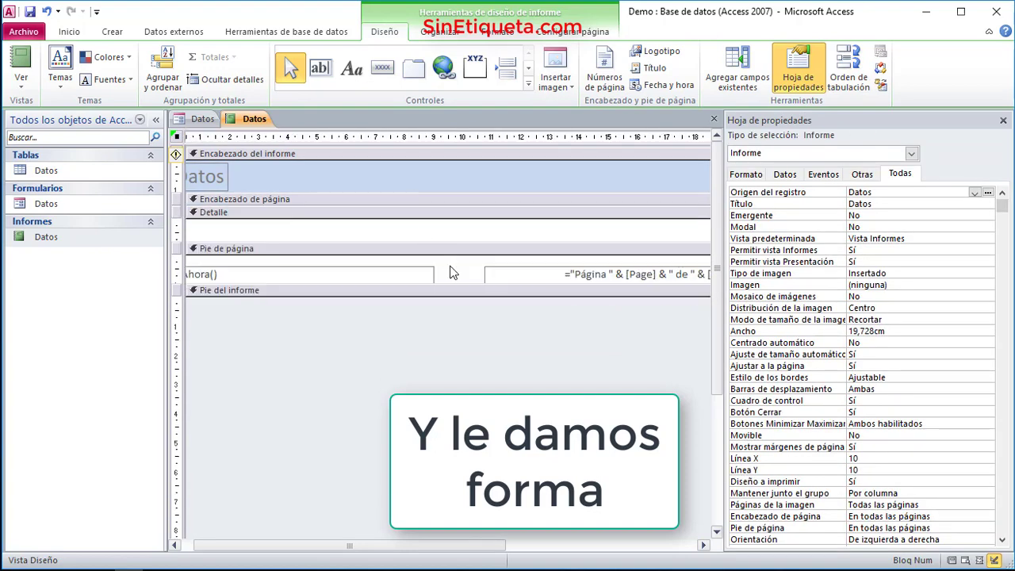
Step: Add the Id_Datos field to the report's Detail section and trim its text box so it clears the label
left_click(733, 79)
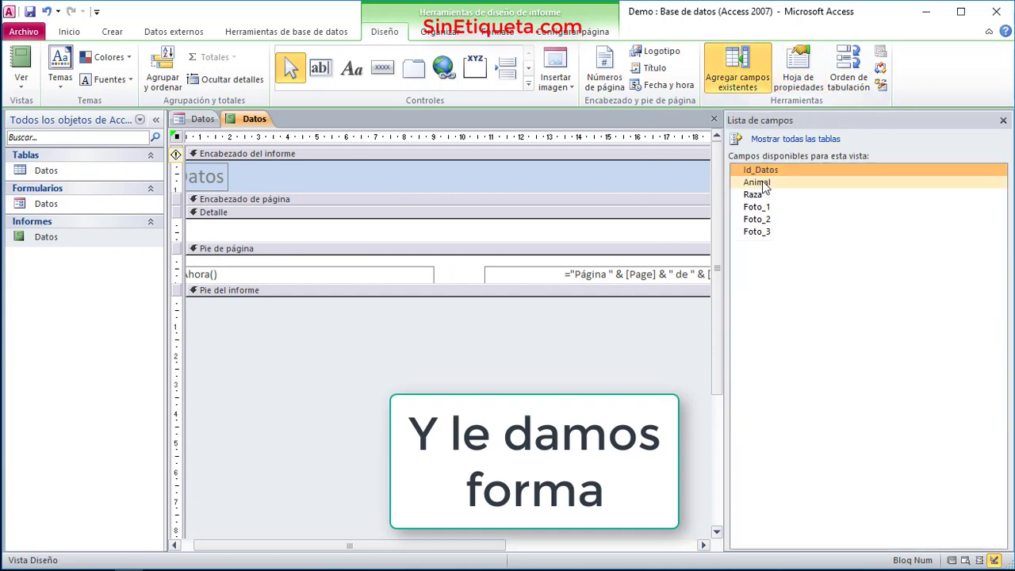
left_click_drag(762, 170, 464, 217)
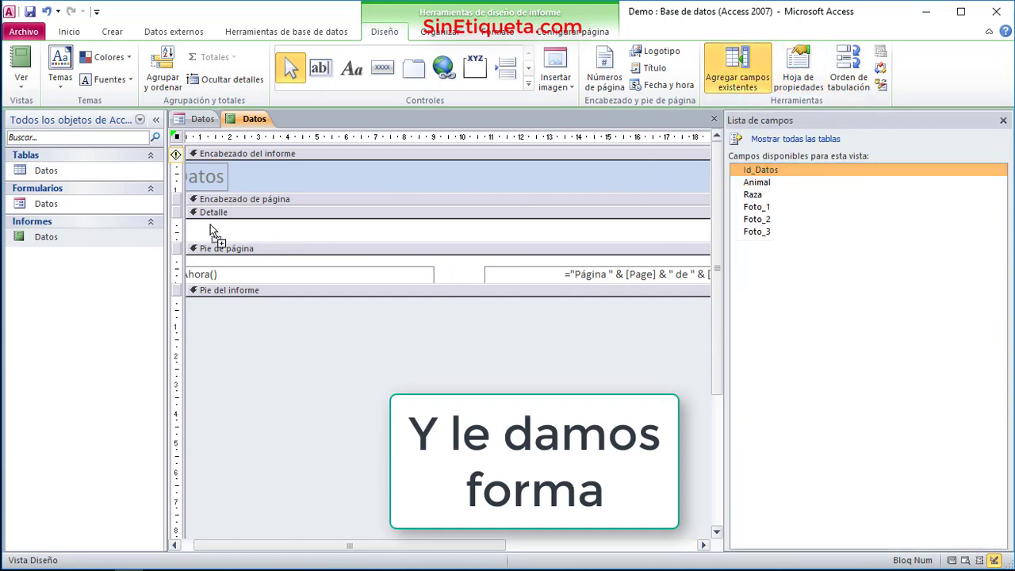
left_click_drag(211, 226, 210, 227)
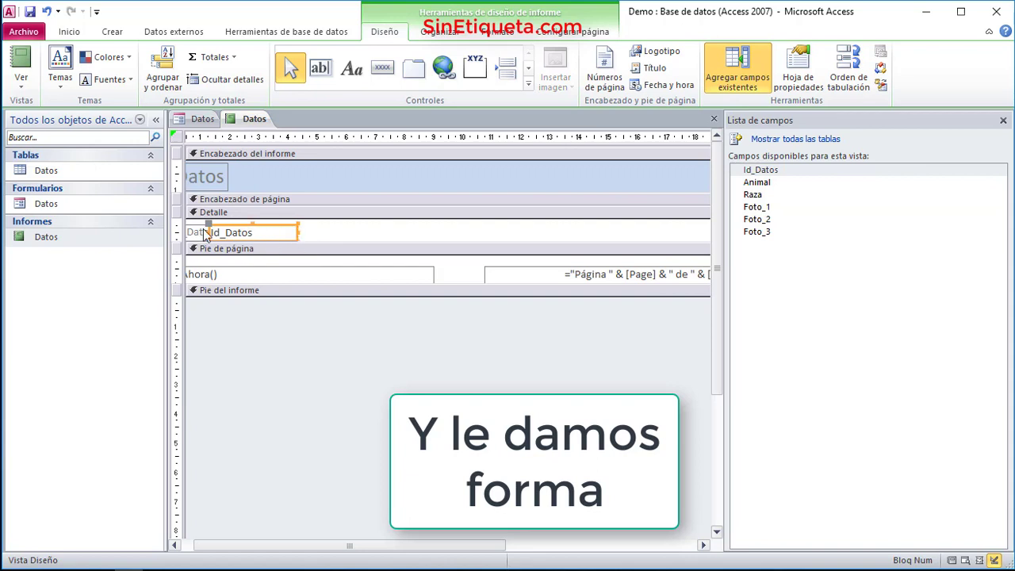
left_click_drag(222, 232, 223, 232)
Step: Enlarge the Detail section and add the Animal, Raza, Foto_1, Foto_2 and Foto_3 fields directly below Id_Datos
left_click_drag(315, 243, 343, 309)
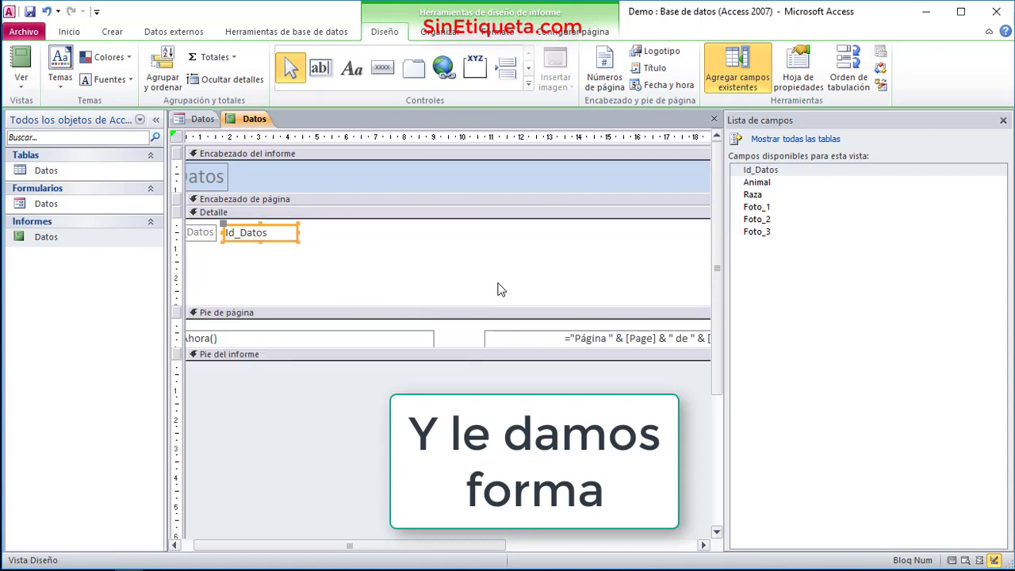
left_click(758, 182)
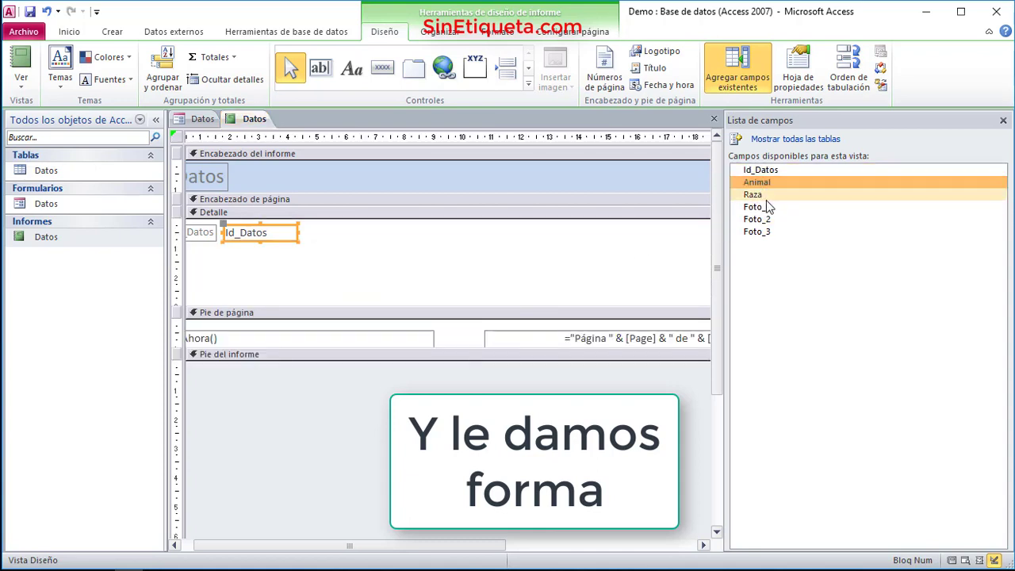
left_click(757, 232, "shift")
left_click_drag(759, 194, 297, 270)
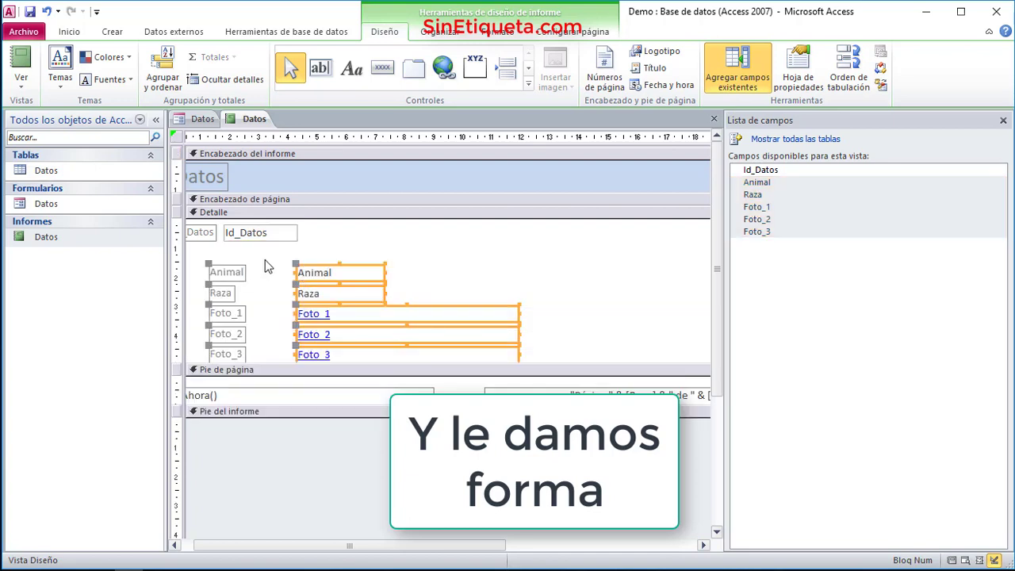
left_click(266, 262)
left_click_drag(189, 260, 390, 357)
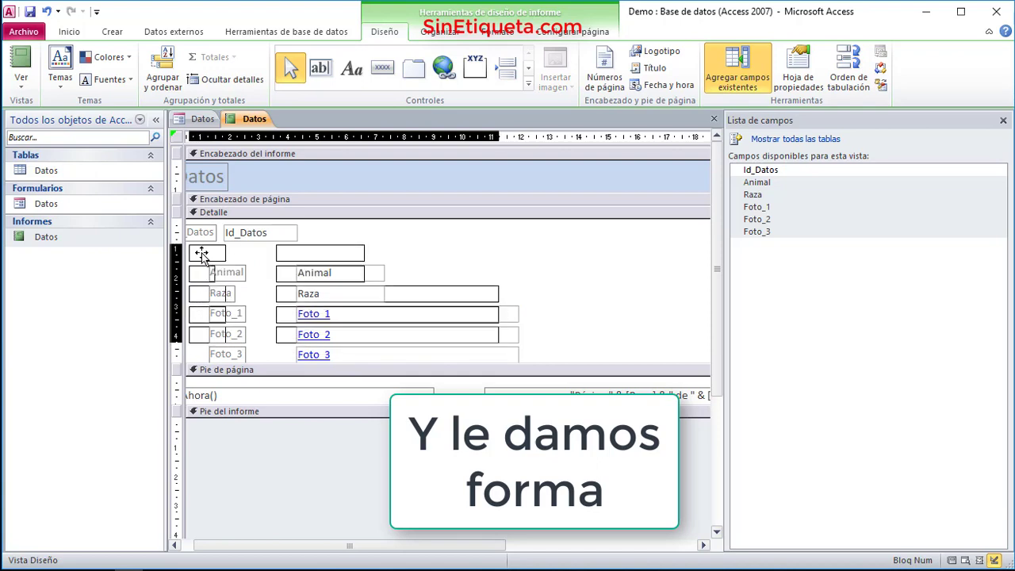
left_click(202, 254)
Step: Extend the Animal, Raza and photo text boxes toward their labels, and close the report saving its design changes
left_click_drag(269, 263, 278, 341)
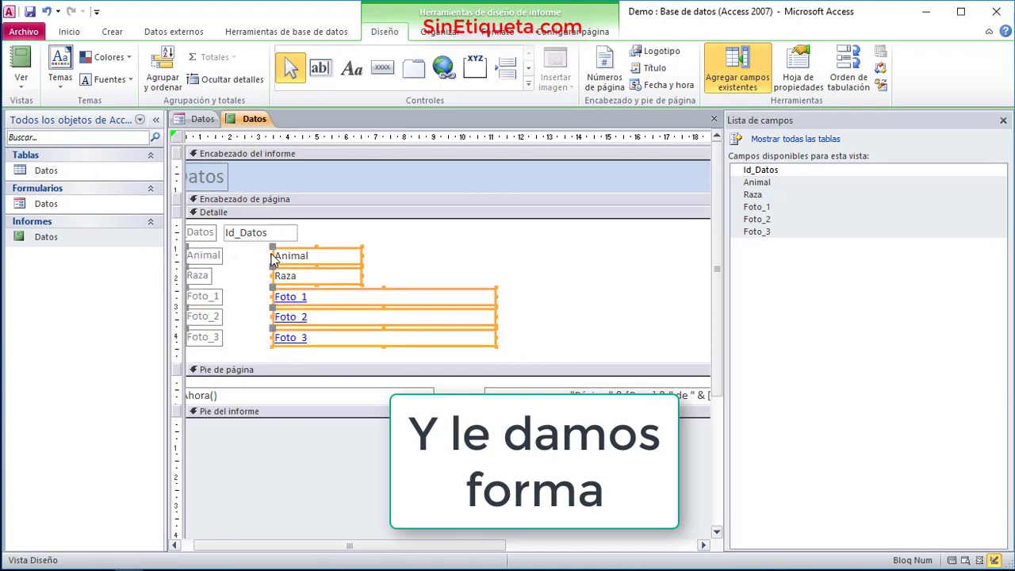
left_click_drag(249, 255, 230, 256)
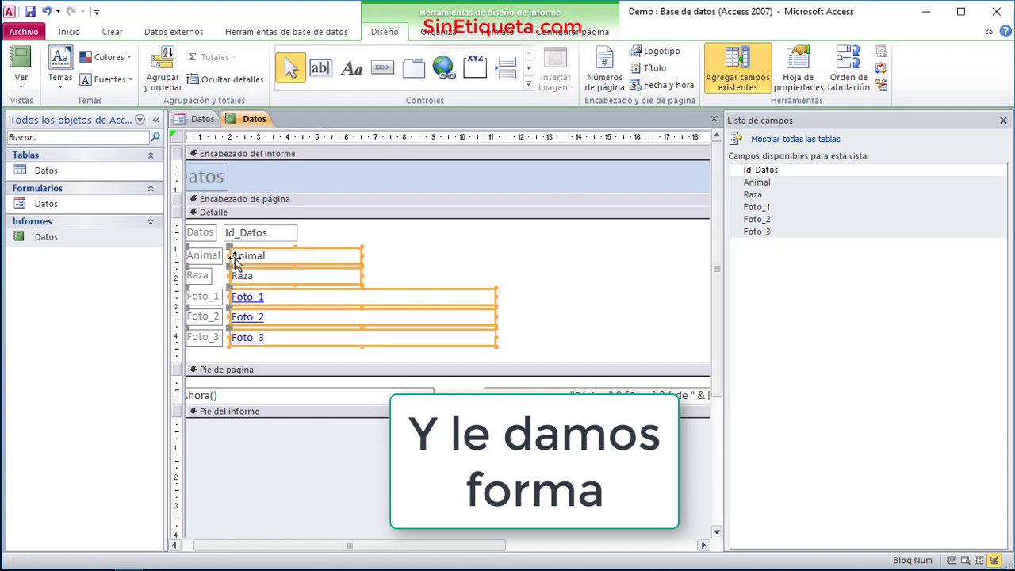
left_click(538, 296)
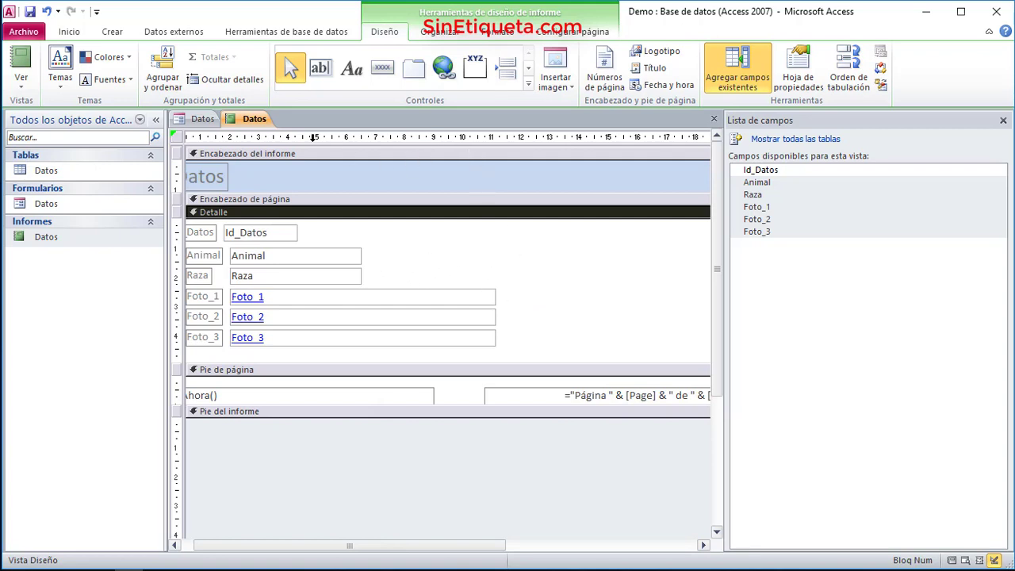
left_click(714, 119)
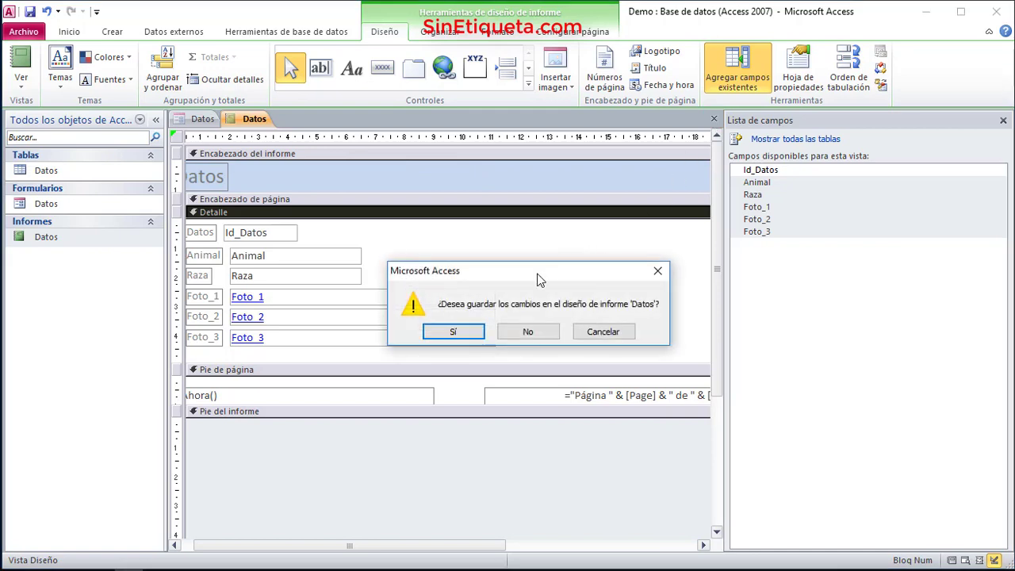
left_click(453, 332)
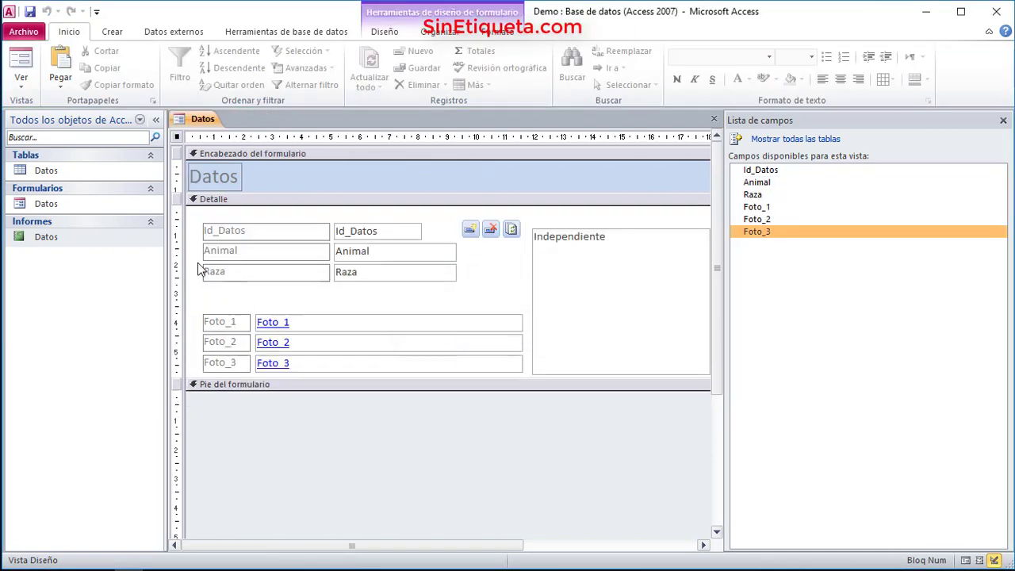
Step: Draw a command button about 1.9 cm wide on the Datos form, just below the three record buttons
left_click(53, 204)
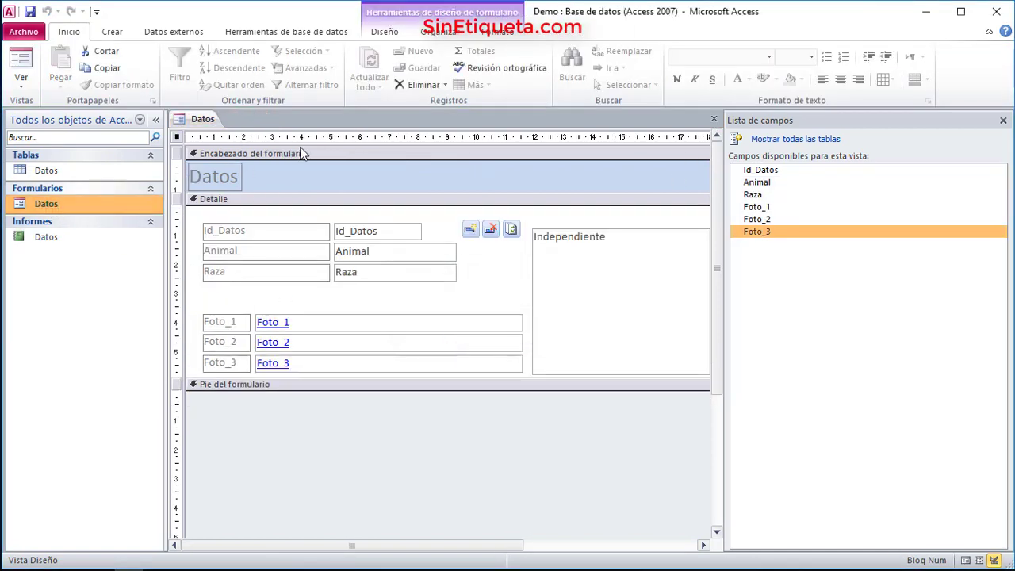
left_click(112, 32)
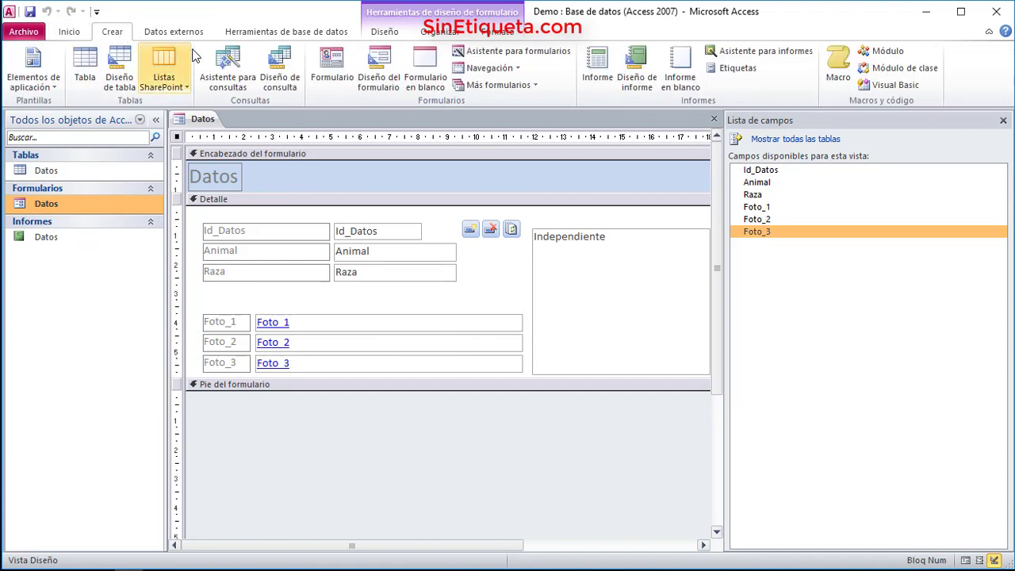
left_click(383, 32)
left_click(262, 69)
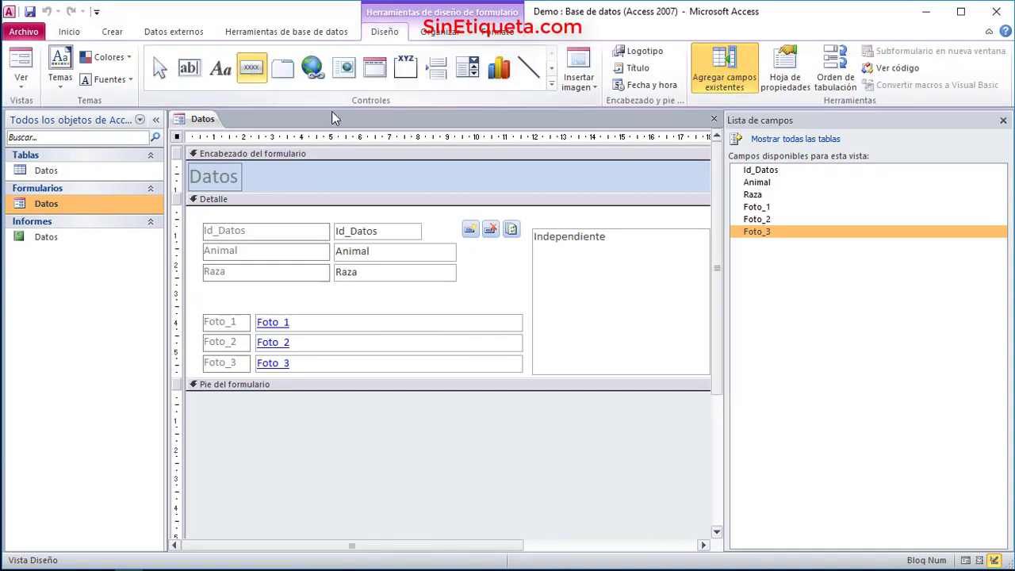
left_click_drag(466, 251, 522, 270)
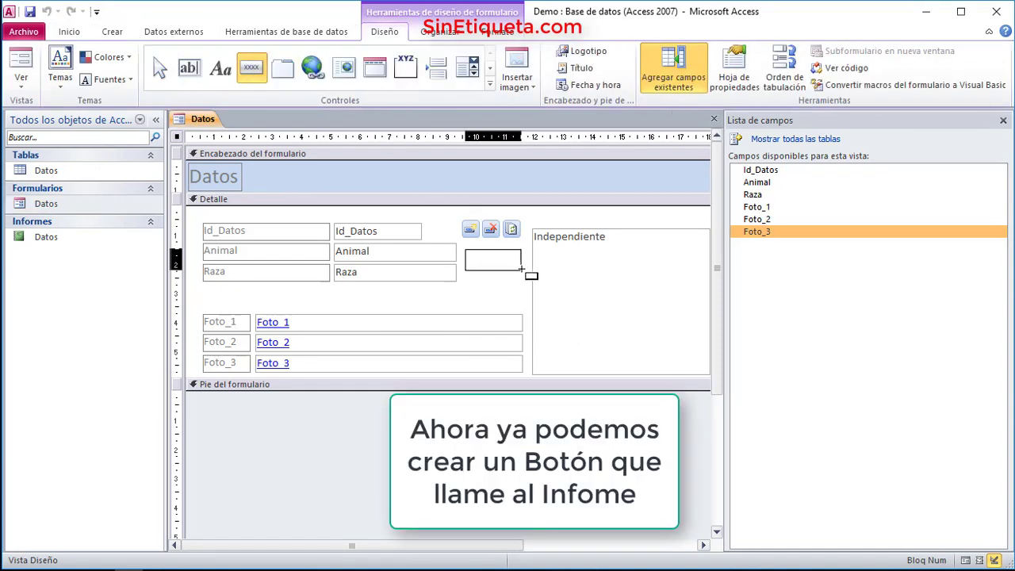